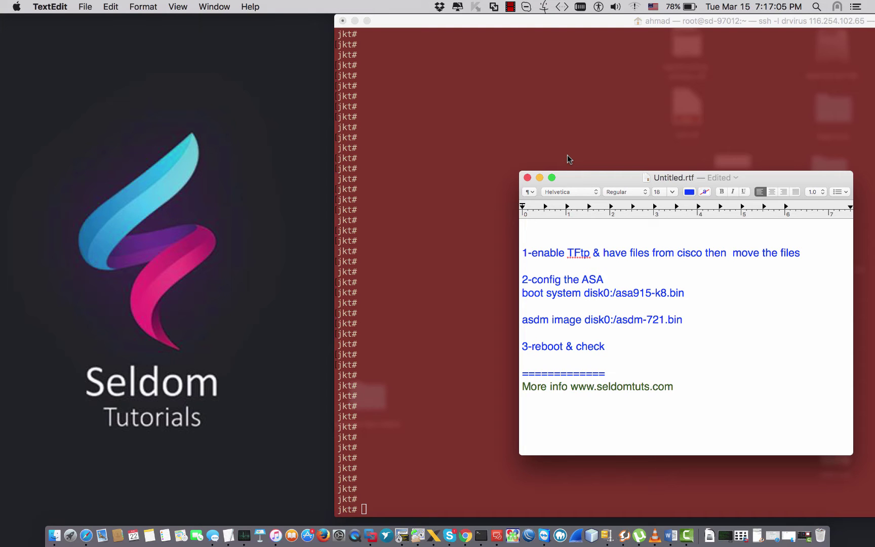
Place the upgrade notes window left of the terminal and highlight 915 in the boot image name
left_click_drag(606, 178, 109, 44)
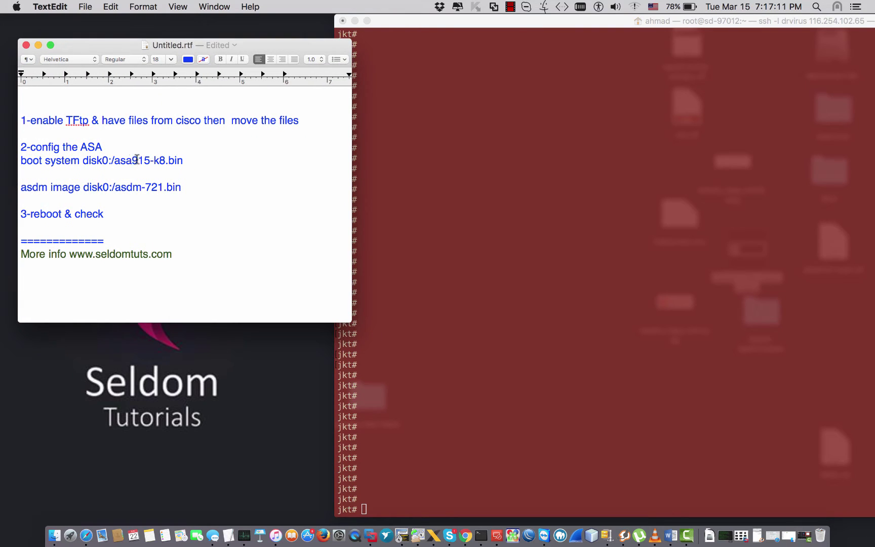
left_click_drag(131, 160, 150, 160)
Run sh ve on the ASA and highlight software 8.4(4)1 and Device Manager 6.4(9)
left_click(445, 162)
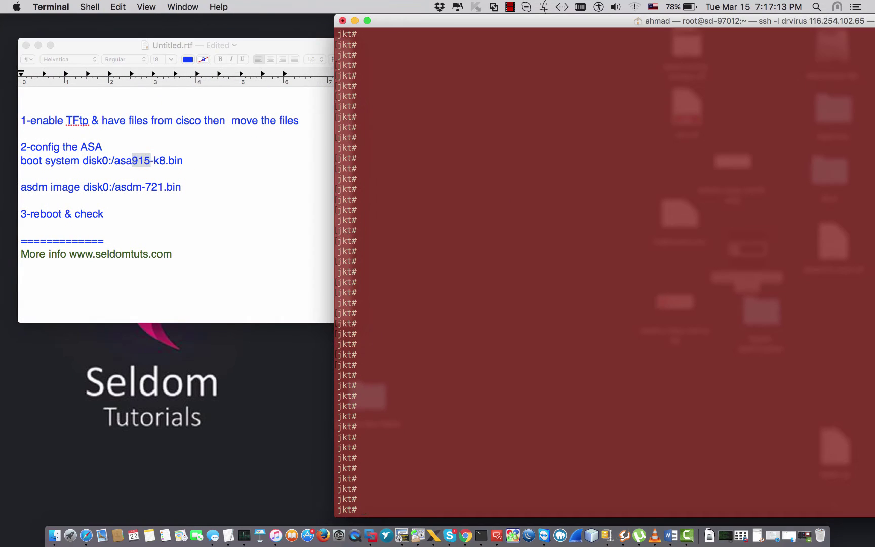
type("sh ve")
key("Tab")
key("Return")
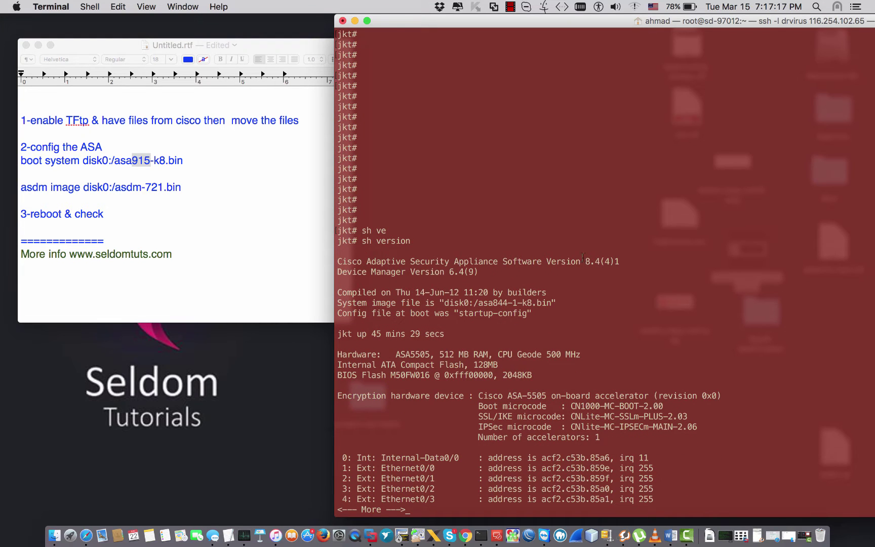
left_click_drag(580, 260, 625, 261)
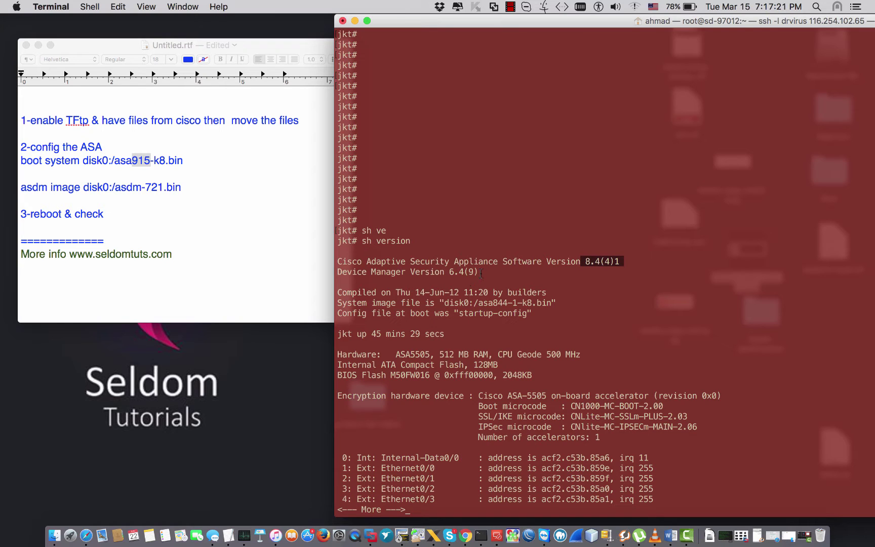
left_click_drag(480, 273, 448, 275)
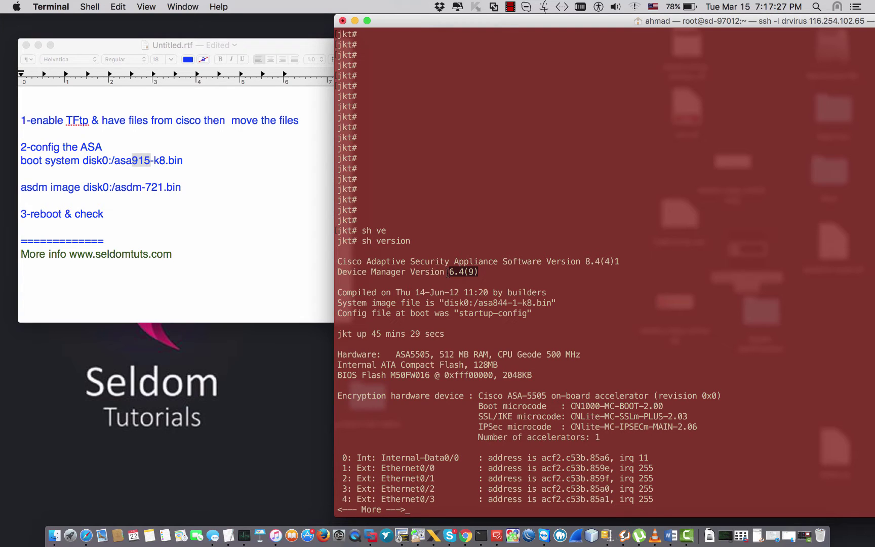
Return to the upgrade notes, clear the 915 mark and highlight the enable TFtp step
left_click(250, 196)
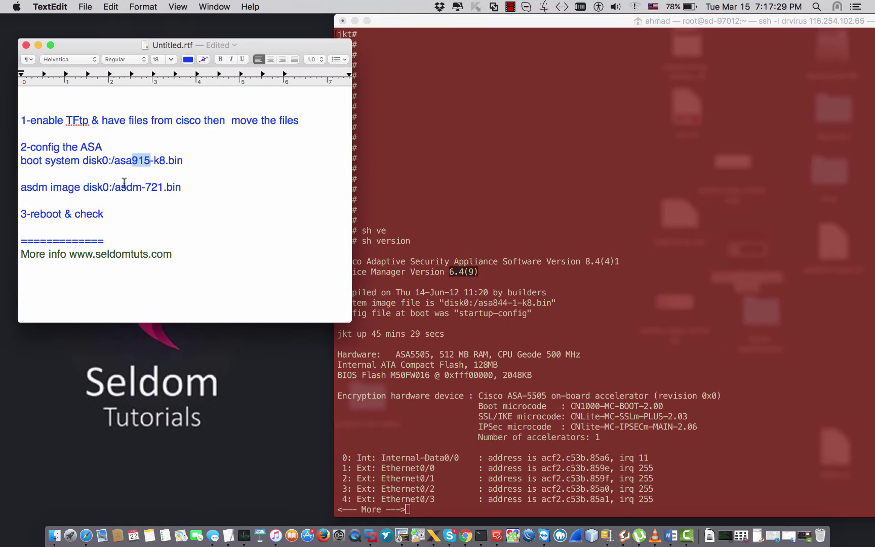
left_click(158, 159)
key("super+Tab")
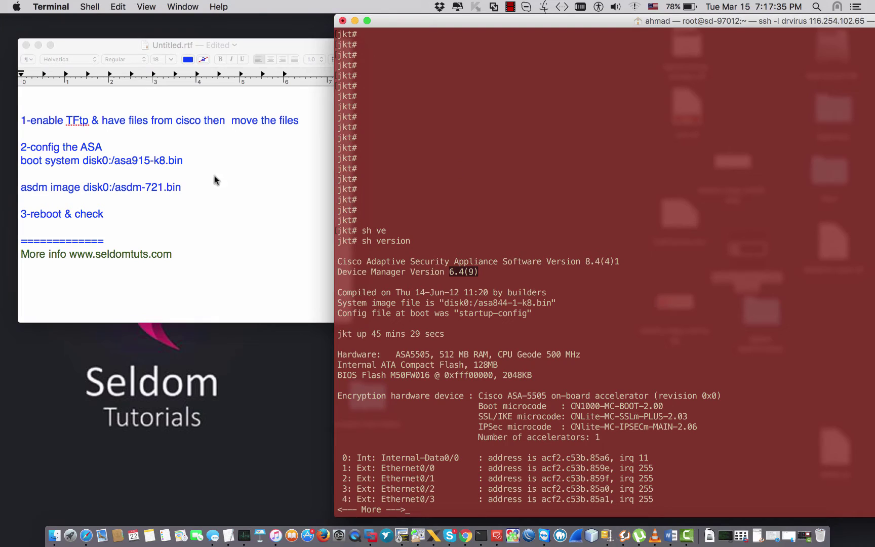
key("super+Tab")
left_click_drag(30, 120, 88, 119)
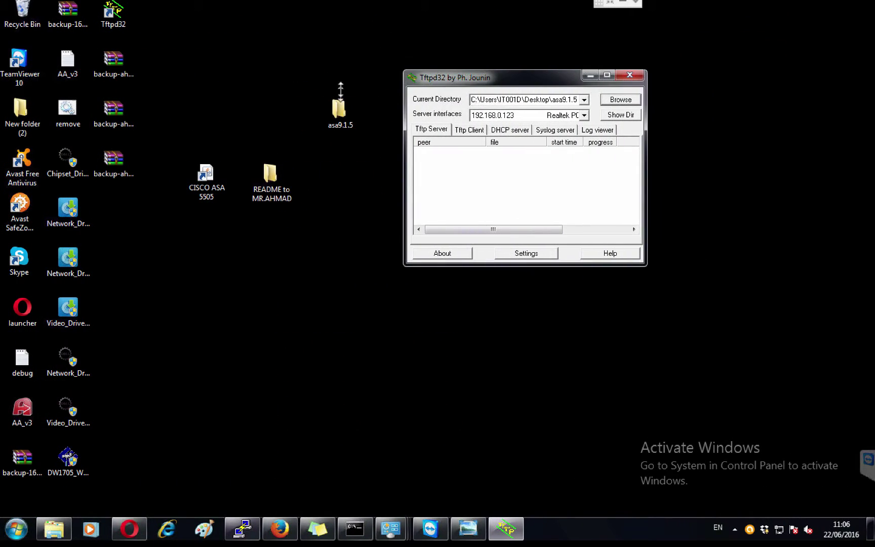
Bring the Tftpd32 server on 192.168.0.123, serving the asa9.1.5 folder, to the front
left_click_drag(449, 76, 345, 86)
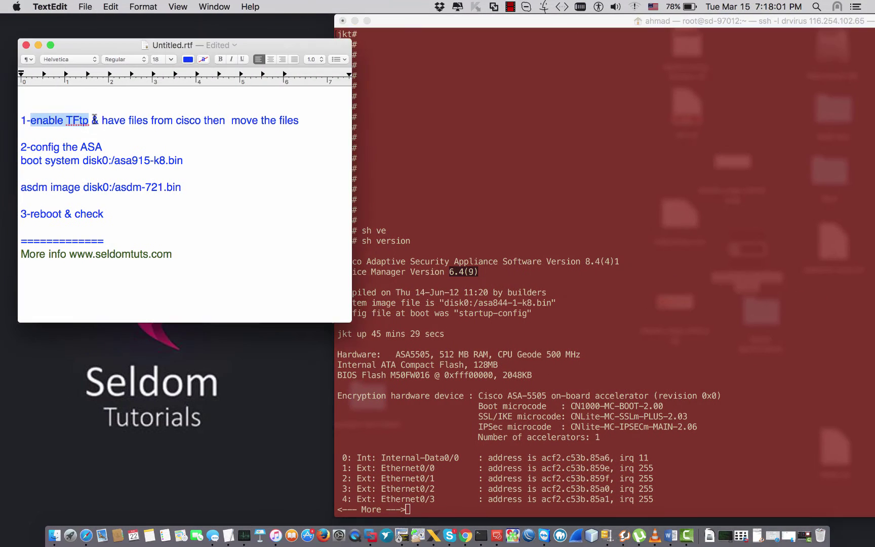
left_click_drag(102, 120, 194, 121)
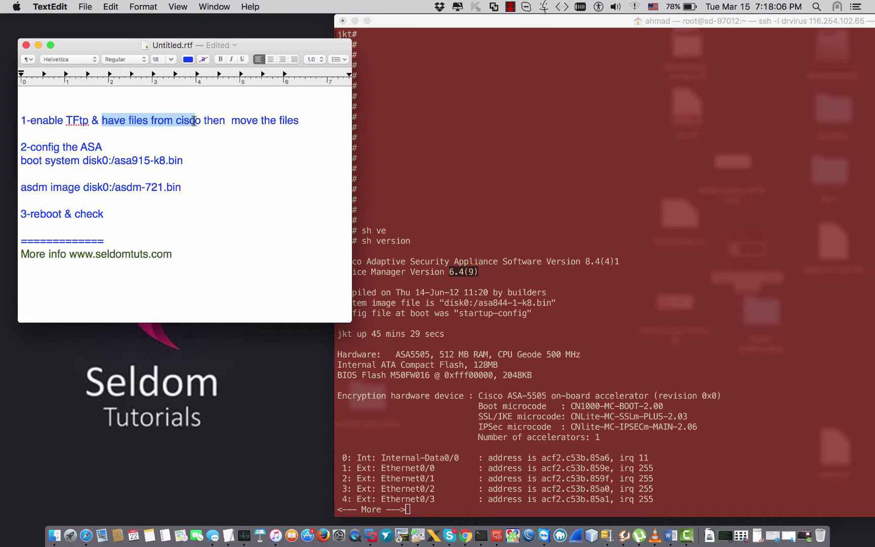
left_click(500, 195)
left_click_drag(548, 260, 617, 261)
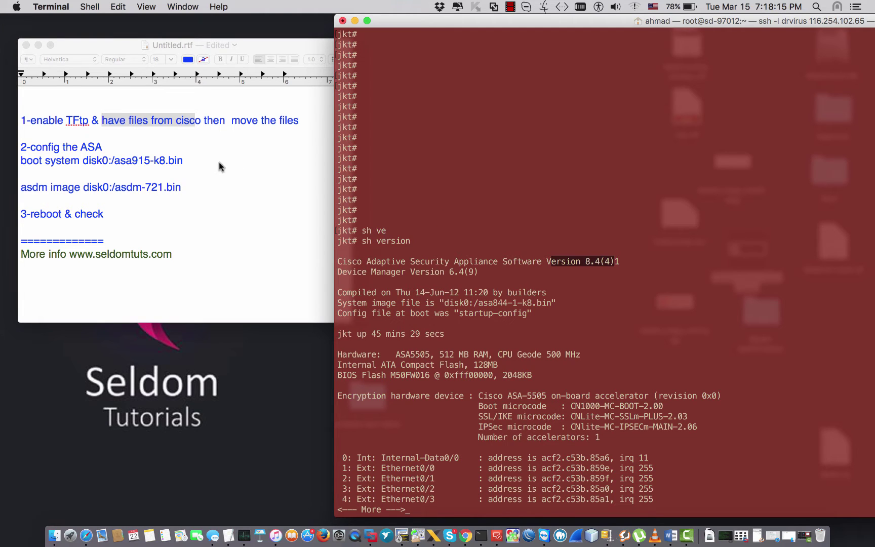
left_click(186, 148)
left_click(464, 257)
left_click_drag(471, 249, 439, 322)
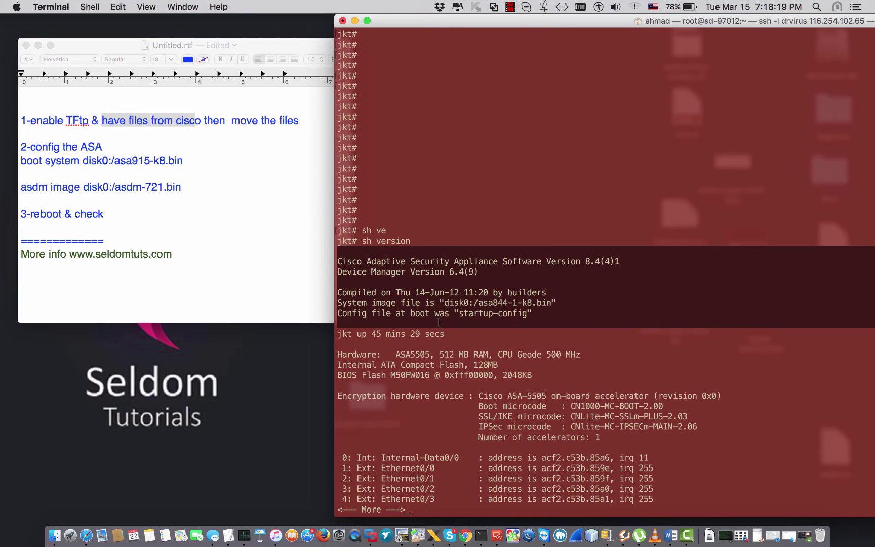
left_click(313, 219)
left_click(98, 149)
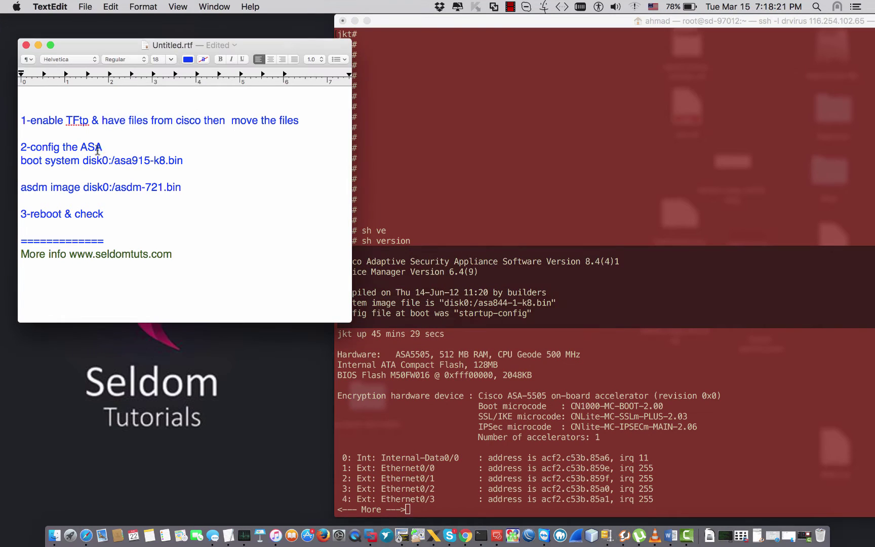
left_click_drag(101, 150, 63, 150)
left_click(399, 233)
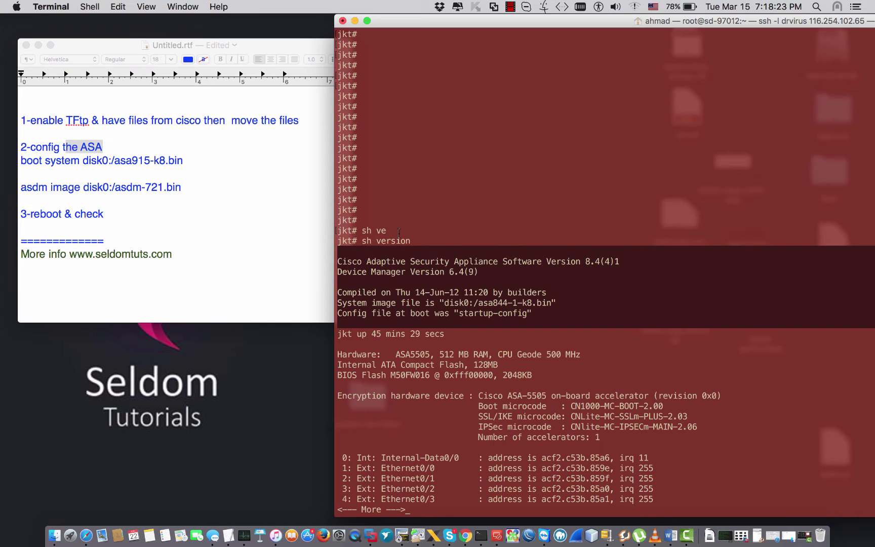
left_click(185, 158)
left_click_drag(184, 160, 130, 159)
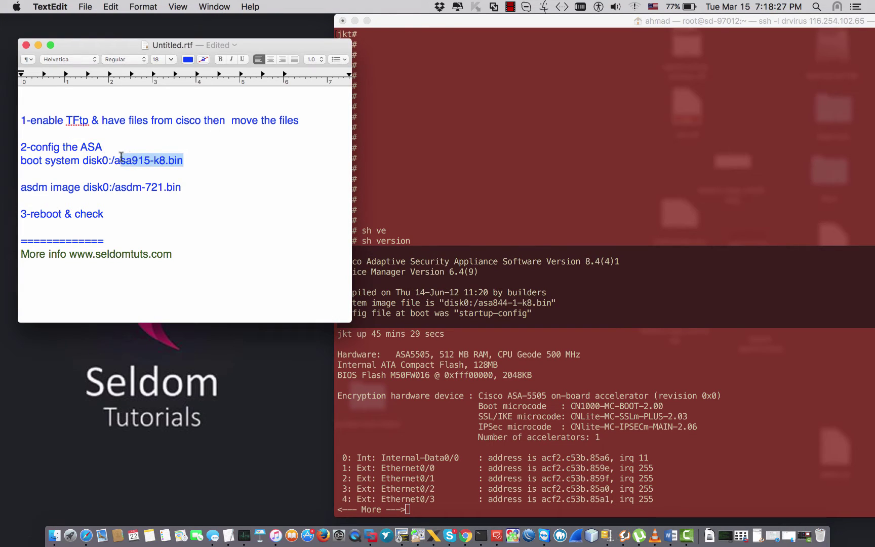
left_click(172, 187)
left_click_drag(183, 188, 75, 219)
left_click(106, 214)
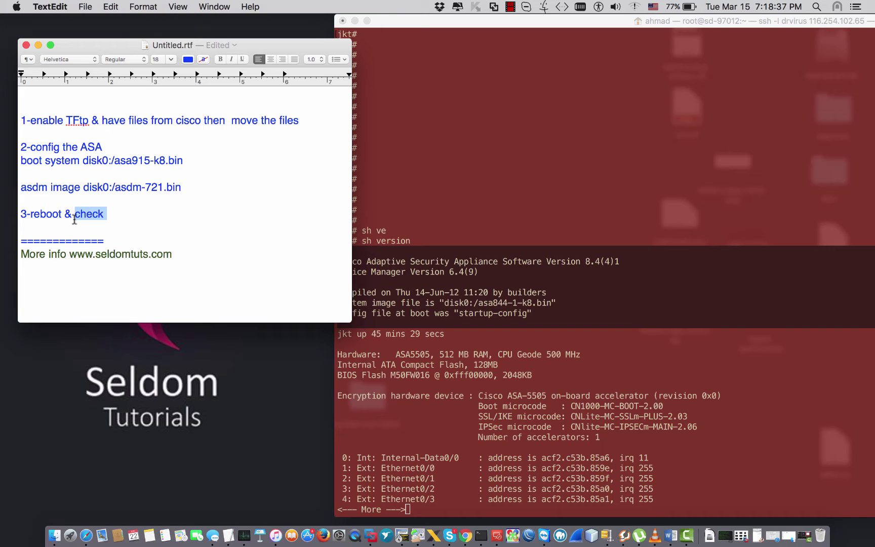
left_click(494, 187)
End the paged output, rerun sh ve and highlight software 8.4(4)1 and ASDM 6.4(9)
key("q")
key("Return")
key("Return")
key("Return")
key("Return")
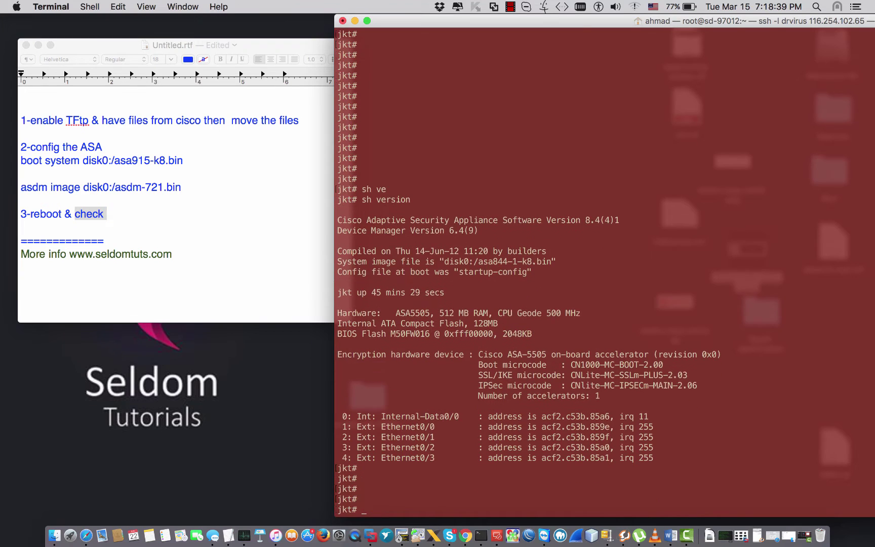
key("Return")
key("Return")
key("Return")
key("Return")
key("Return")
type("sh ve")
key("Tab")
key("Return")
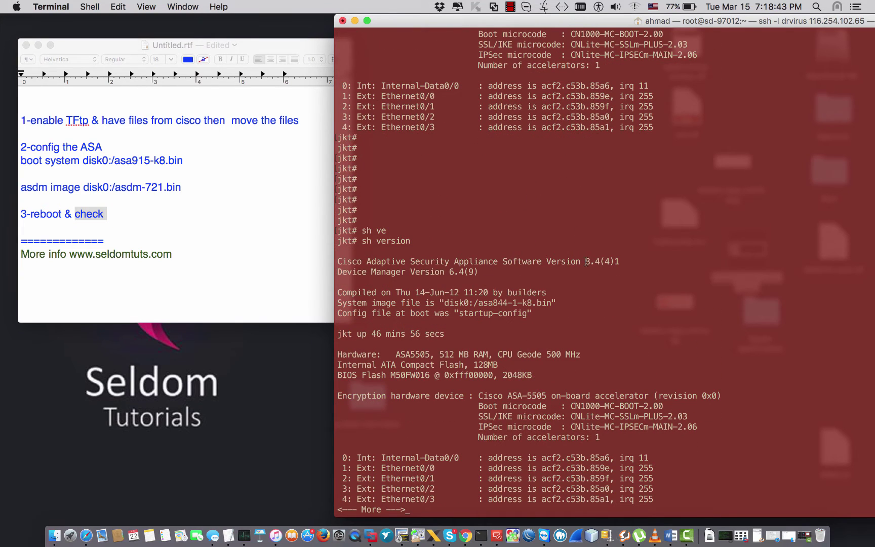
left_click_drag(586, 262, 628, 261)
left_click_drag(447, 272, 483, 274)
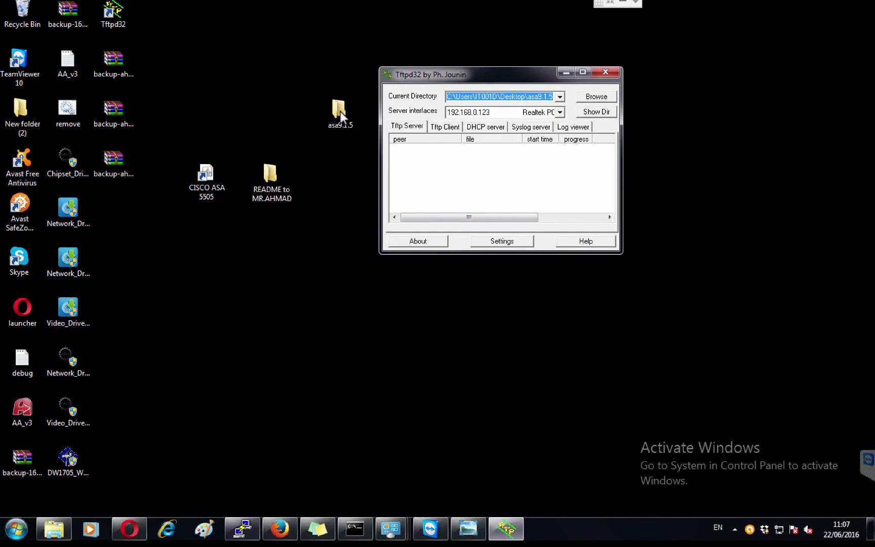
Check asa915-k8.bin and asdm-721.bin in the asa9.1.5 folder, then reposition the Tftpd32 window
double_click(338, 114)
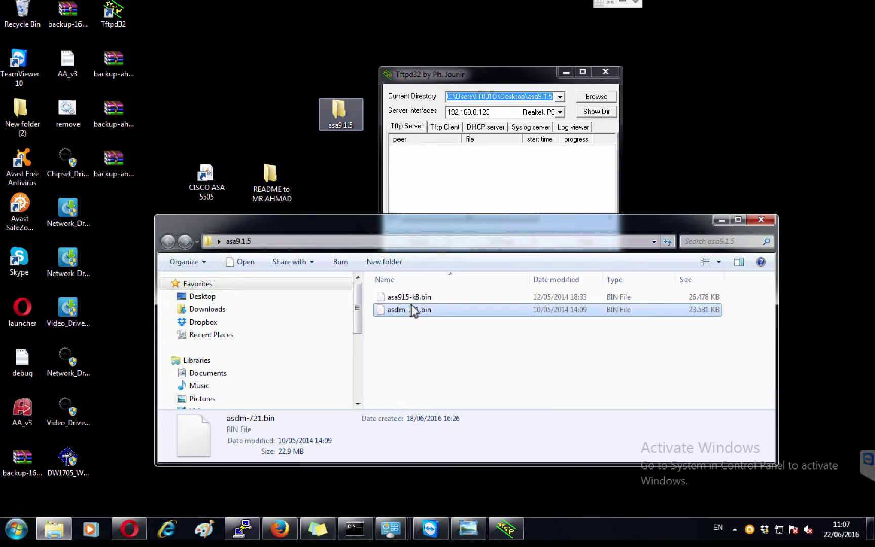
left_click(420, 299)
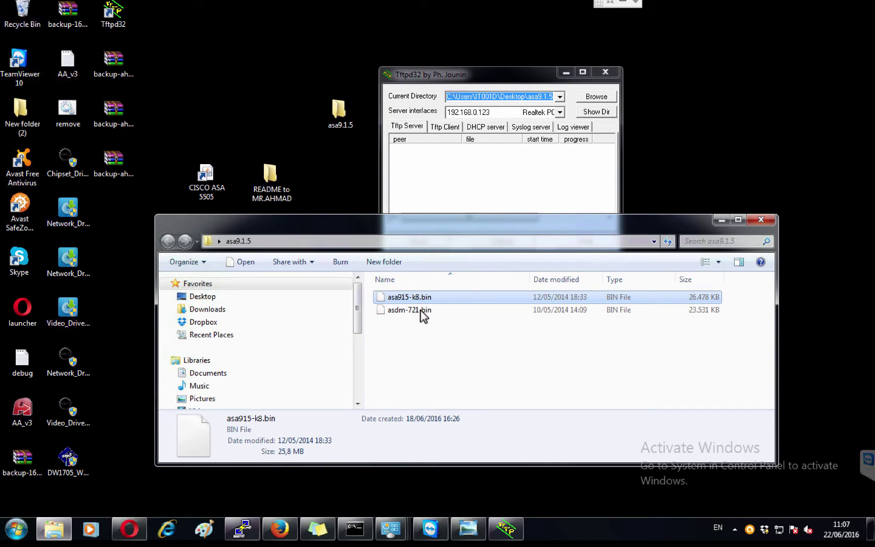
left_click(423, 313)
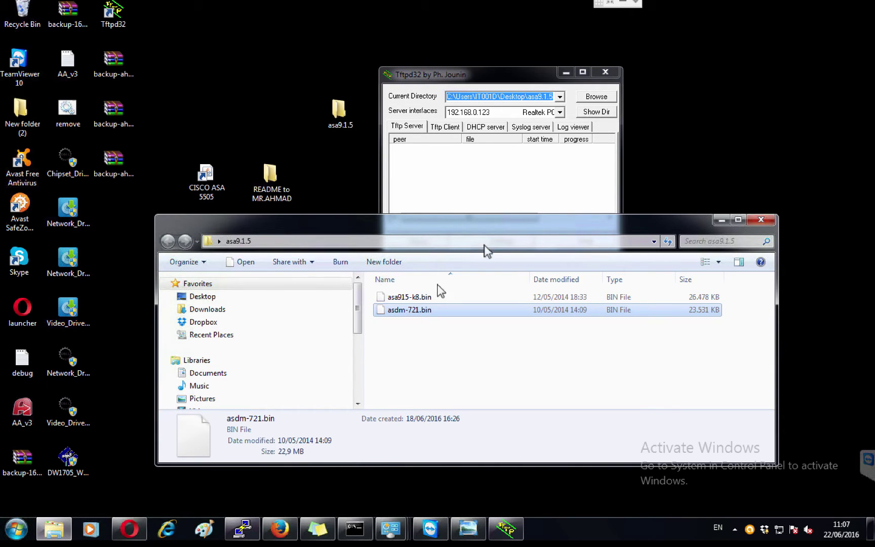
left_click(721, 220)
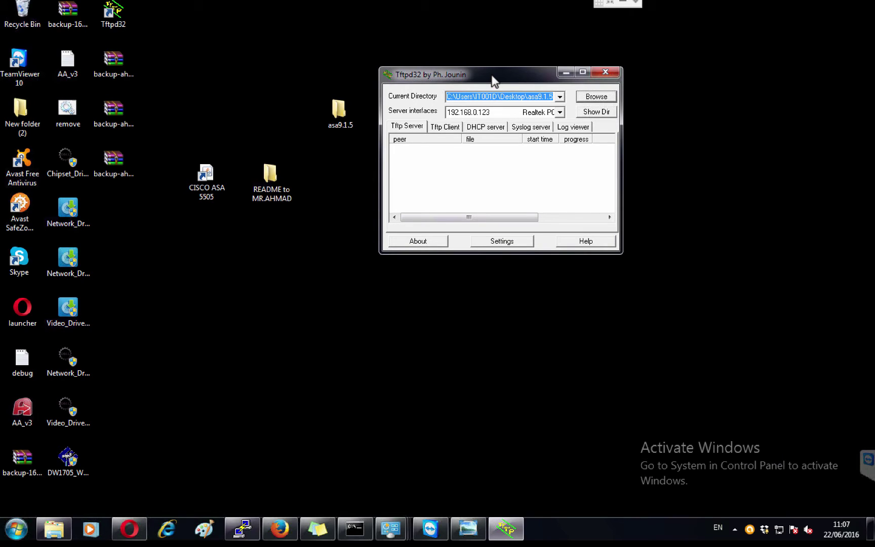
left_click_drag(492, 82, 508, 124)
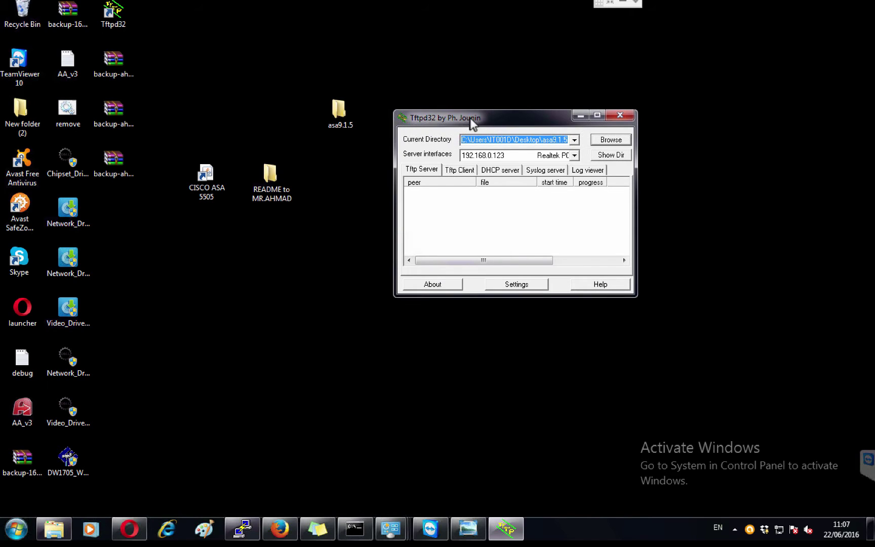
left_click_drag(470, 119, 468, 94)
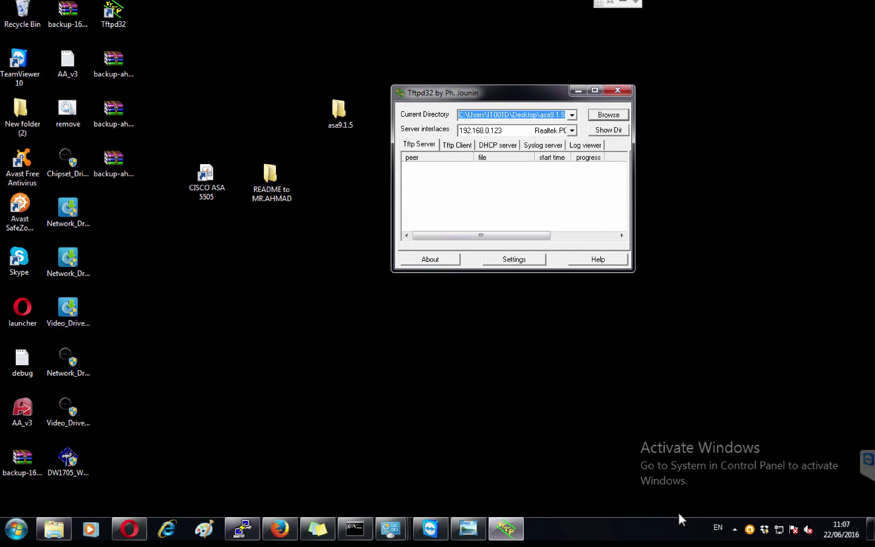
left_click(735, 530)
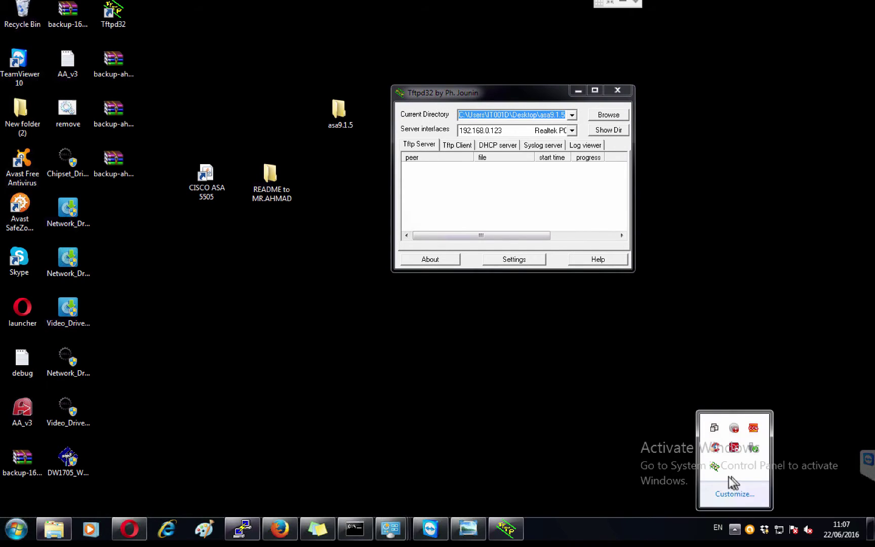
left_click(512, 90)
Set asa9.1.5 as Tftpd32's served folder and reopen it to show both image files
left_click(600, 118)
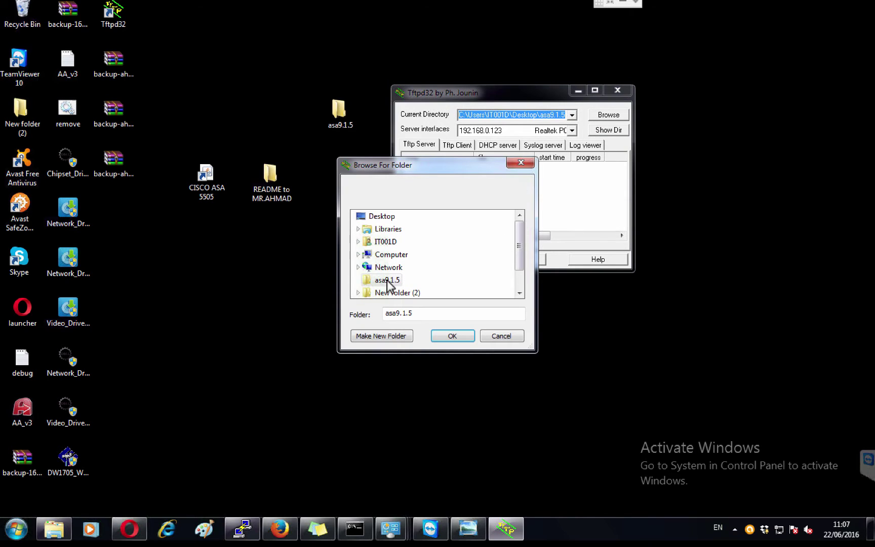
left_click(453, 336)
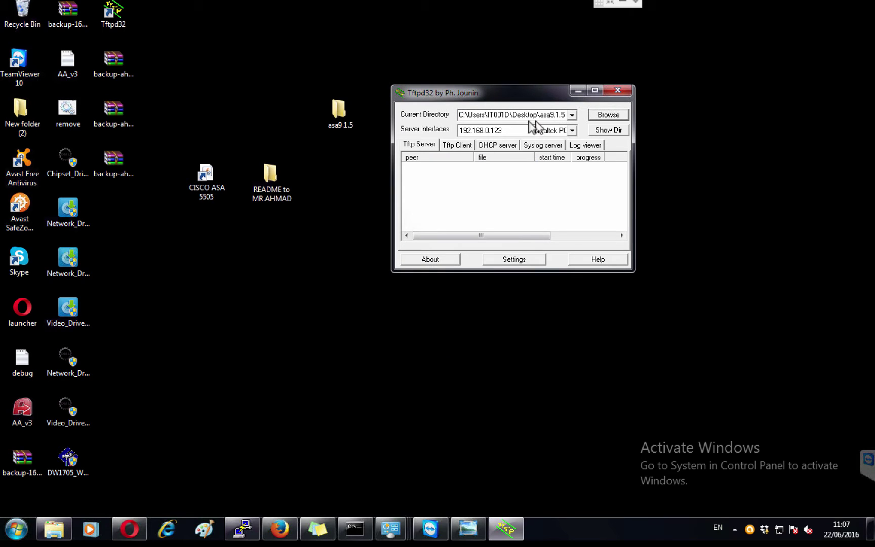
double_click(337, 108)
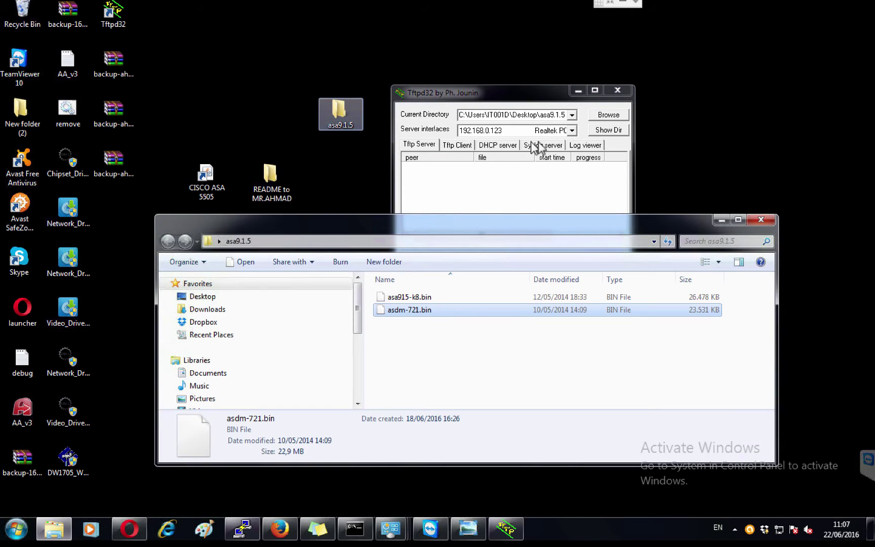
left_click_drag(390, 359, 437, 297)
left_click(405, 339)
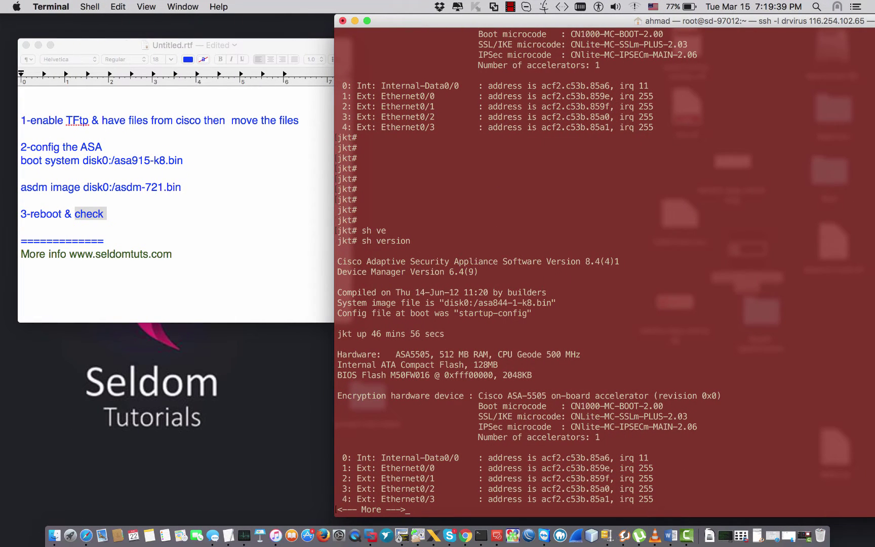
Dismiss the paged output and run copy tftp: flash: on the ASA using Tab completion
key("Return")
key("Return")
key("Return")
key("Return")
key("Return")
key("Return")
key("Return")
key("Return")
key("Return")
key("Return")
key("Return")
key("Return")
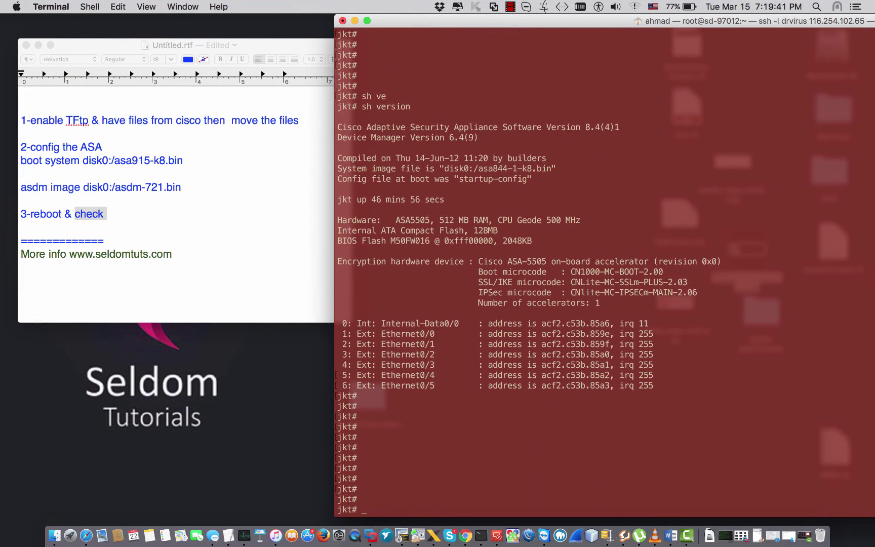
key("Return")
type("cop")
key("Tab")
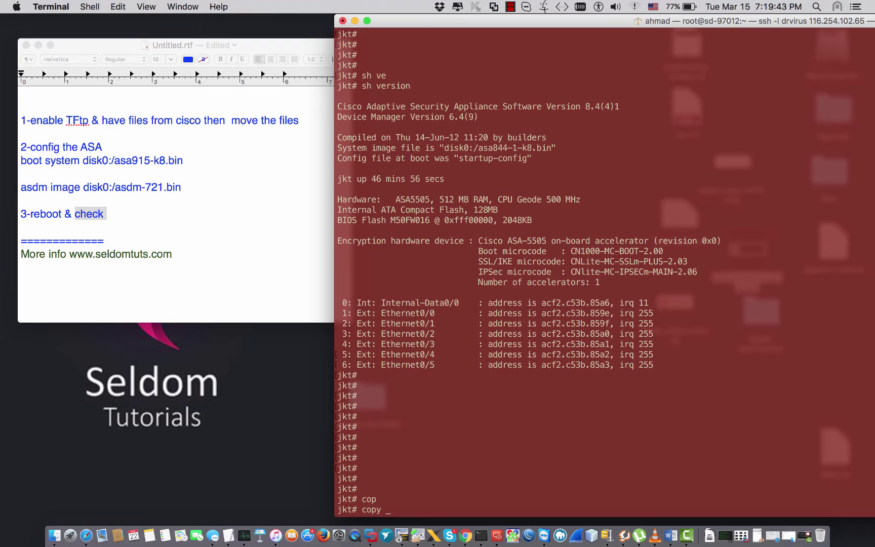
type("tftp")
key("Tab")
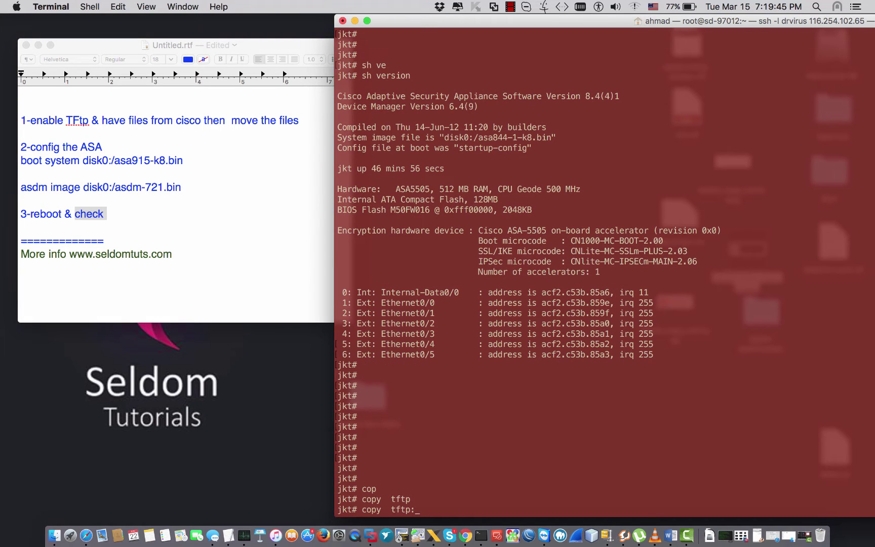
type("flas")
key("Tab")
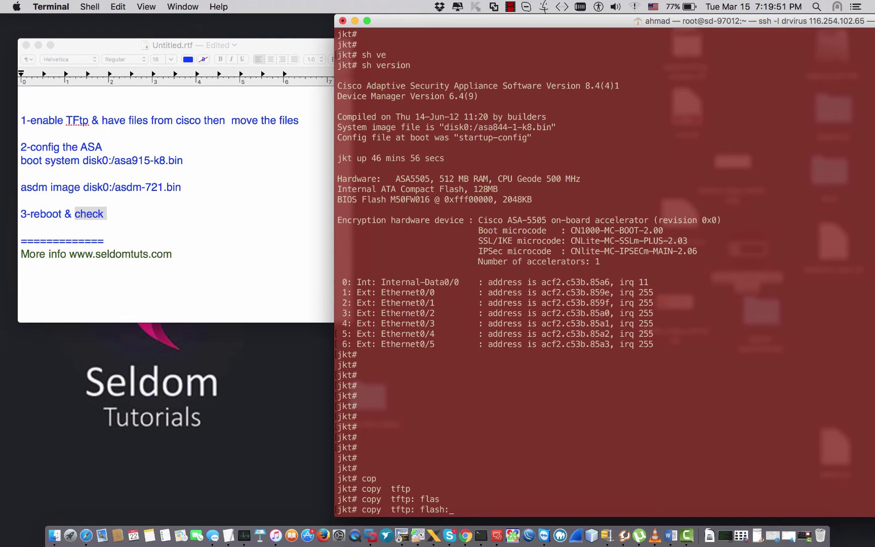
key("Return")
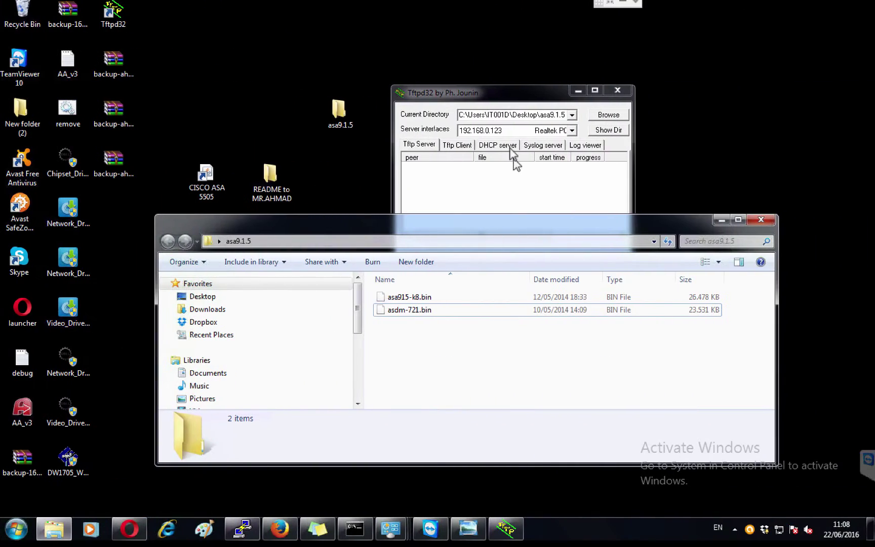
left_click(467, 138)
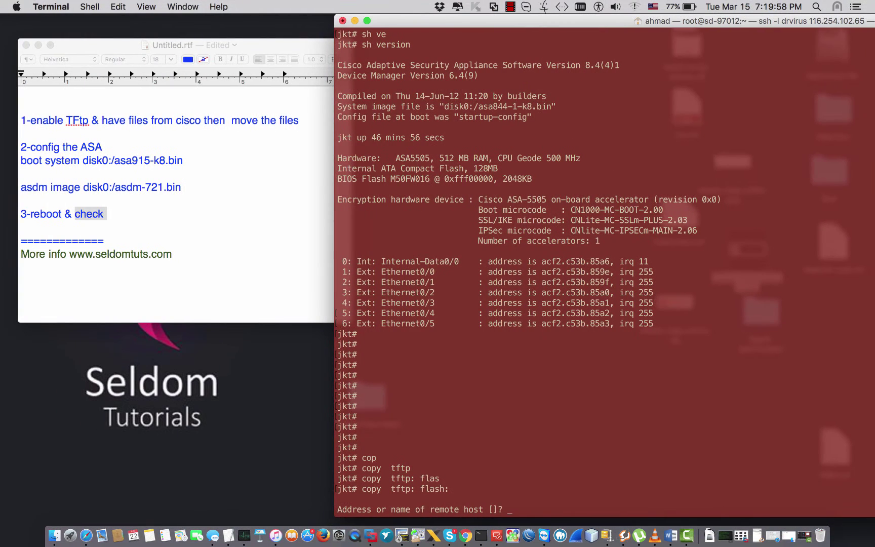
Enter 192.168.0.123 as the copy's remote host address
type("1892.")
key("BackSpace")
key("BackSpace")
key("BackSpace")
type("92.168.0.123")
key("Return")
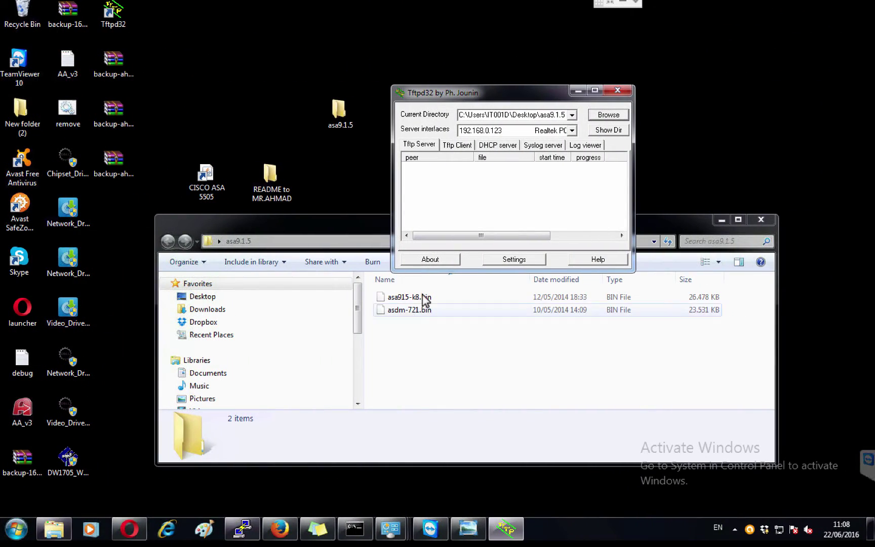
Put asa915-k8.bin into rename mode in Explorer and select its name for copying
left_click(424, 297)
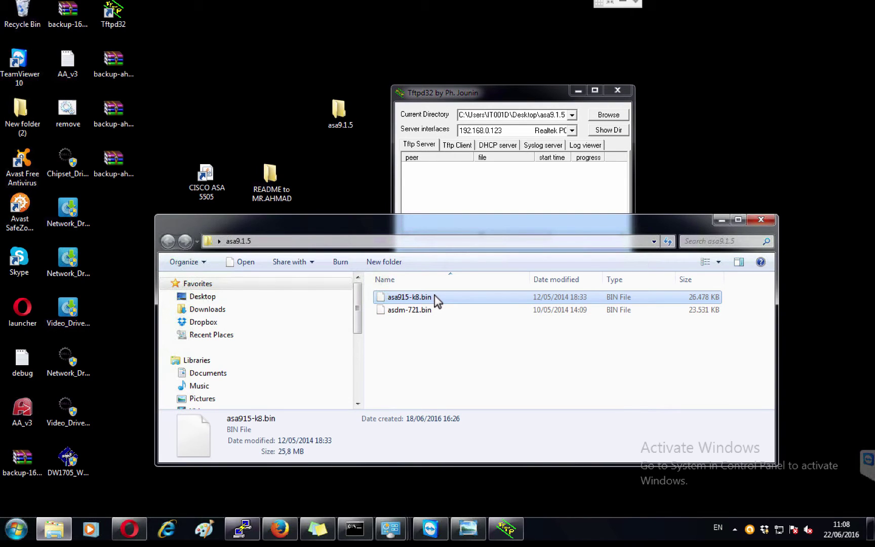
left_click(426, 297)
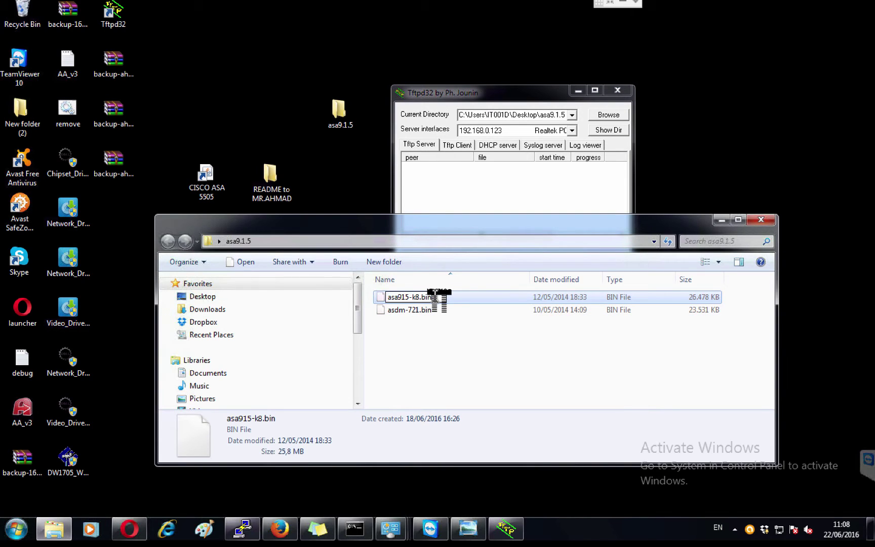
left_click_drag(435, 297, 380, 299)
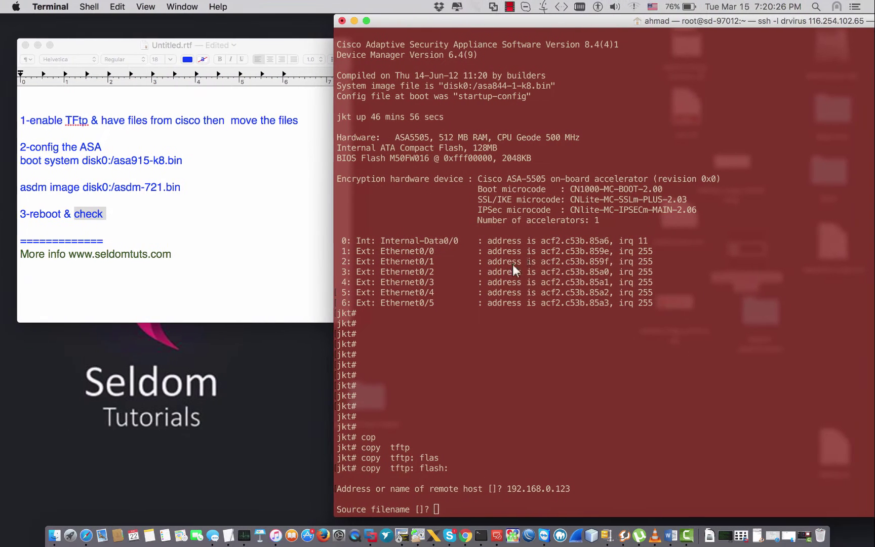
Paste the name with .bin as source asa915-k8.bin and accept the same destination name
right_click(529, 261)
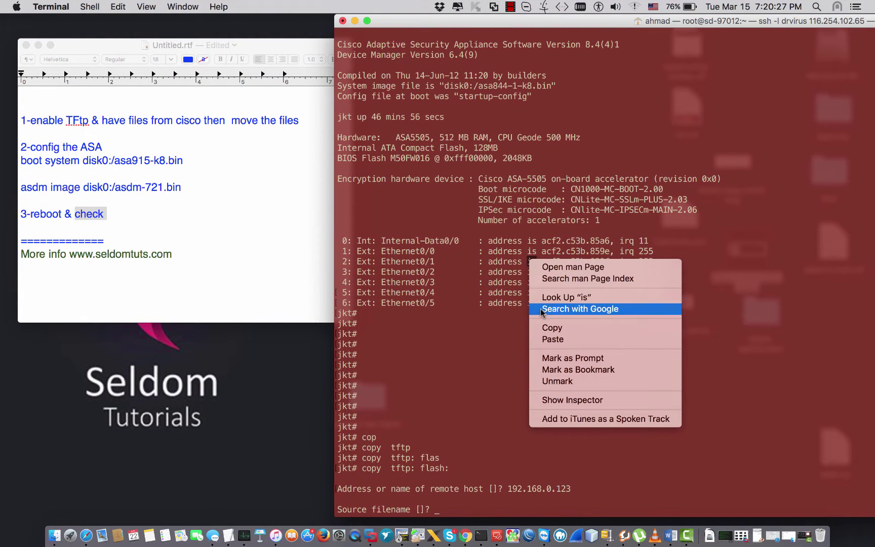
left_click(546, 337)
type(".bin")
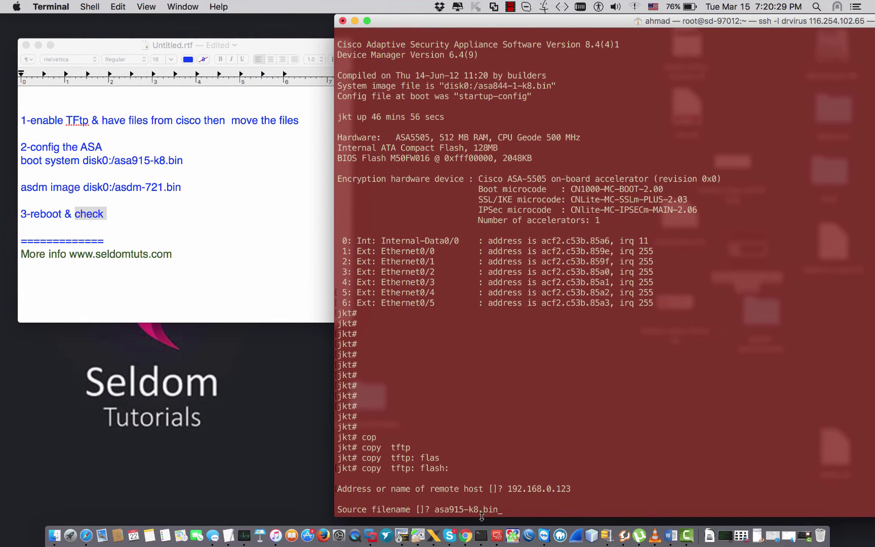
left_click_drag(480, 509, 499, 509)
key("Return")
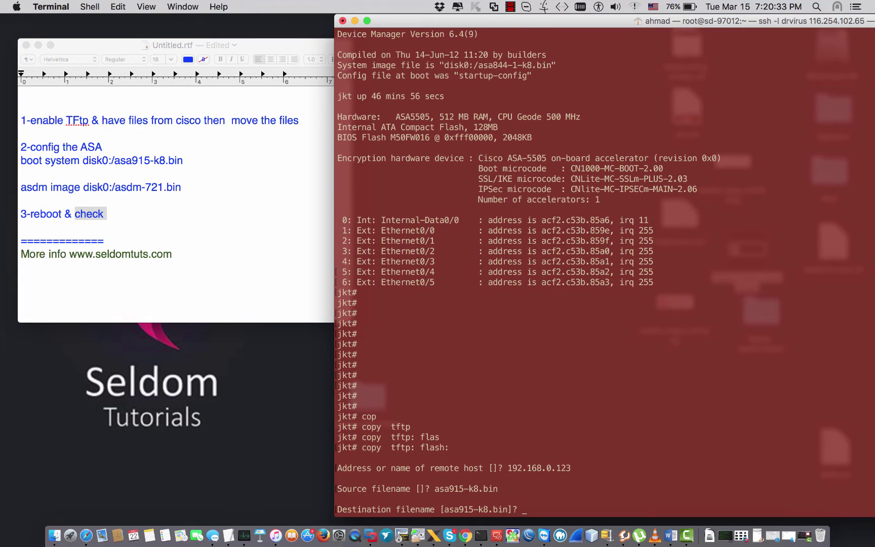
key("Return")
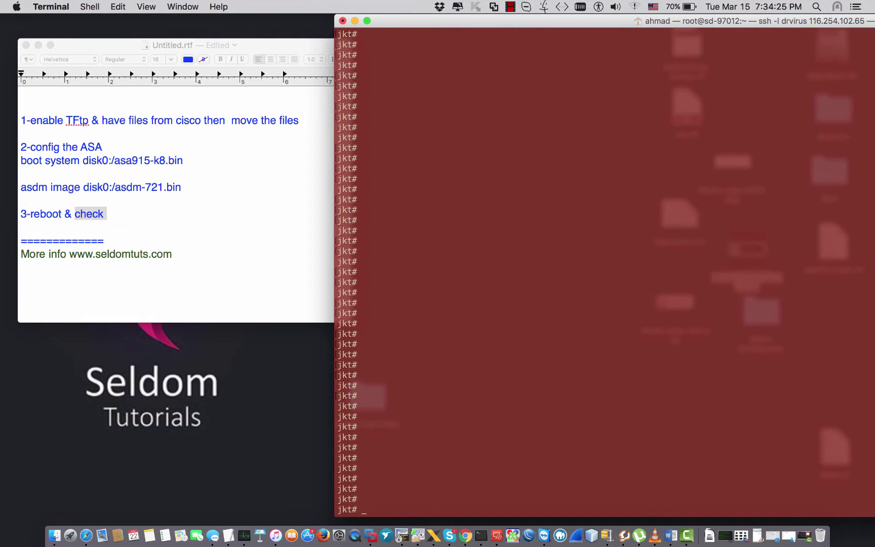
Ping the TFTP server at 192.168.0.123 from the ASA
type("ping 192.1")
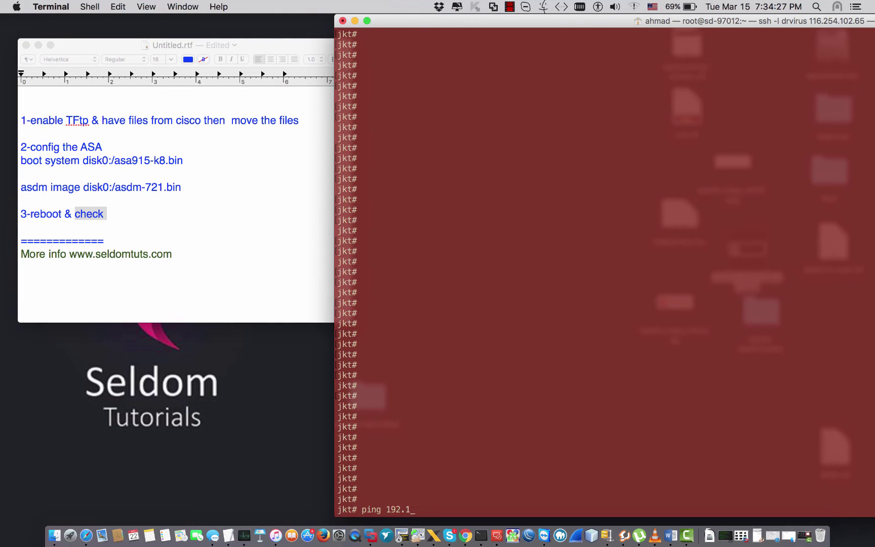
type("68.0.10")
type("3")
key("BackSpace")
key("BackSpace")
type("23")
key("Return")
key("Return")
key("Return")
key("Return")
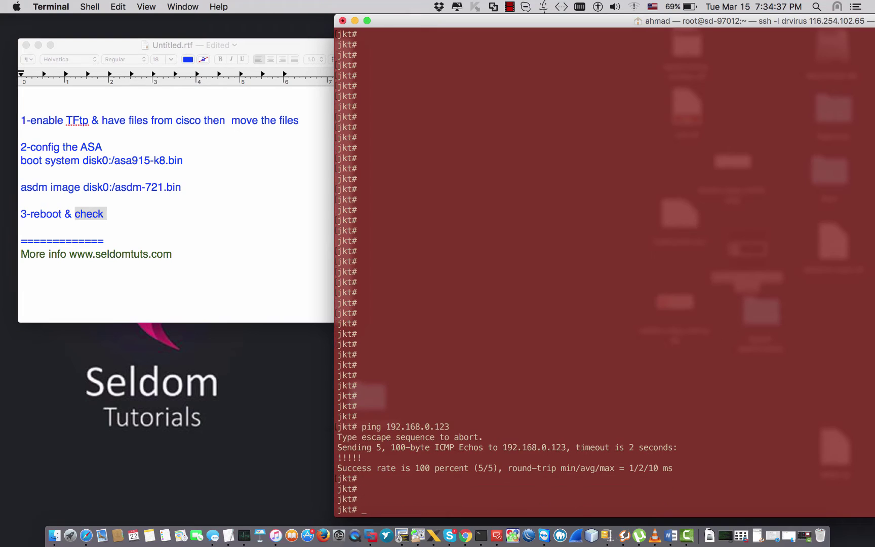
Run copy tftp: flash:, accepting the default host and file names to start the transfer
type("copy tftpq")
key("BackSpace")
key("BackSpace")
key("Tab")
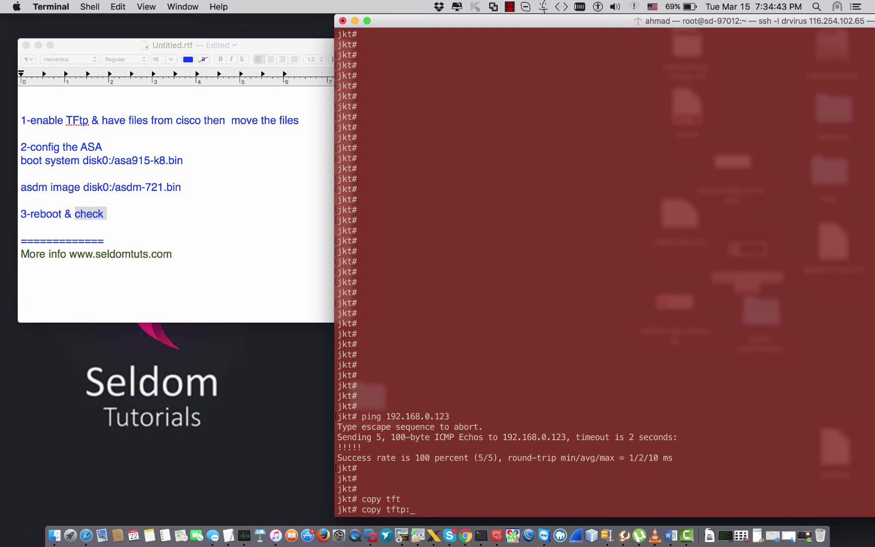
type("flas")
key("Tab")
key("Return")
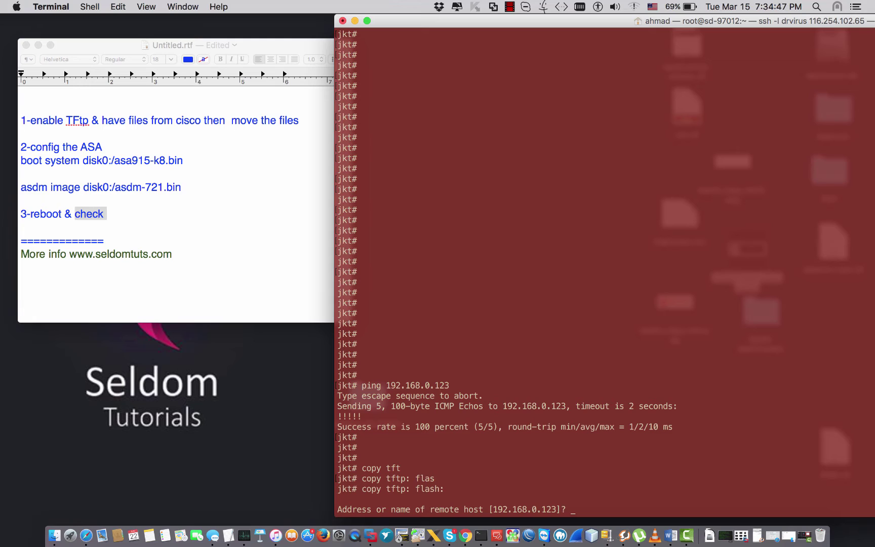
key("Return")
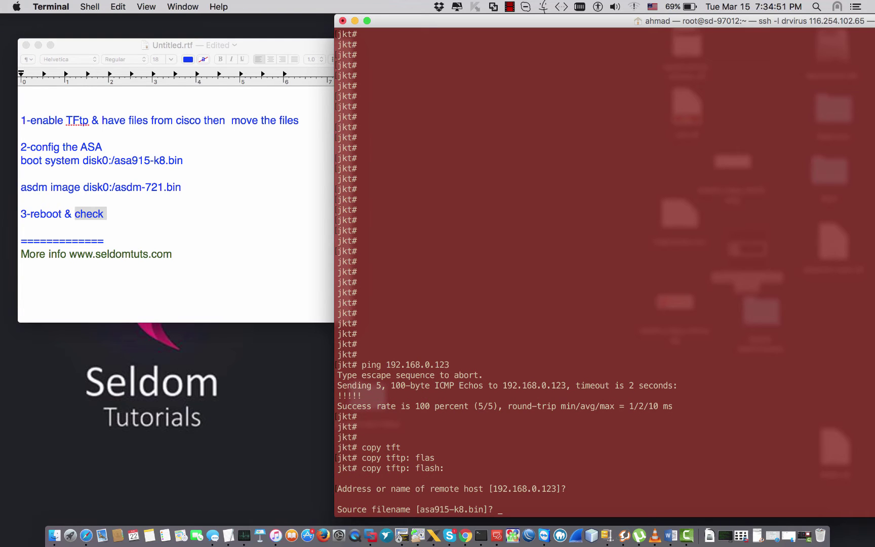
key("Return")
key("Return")
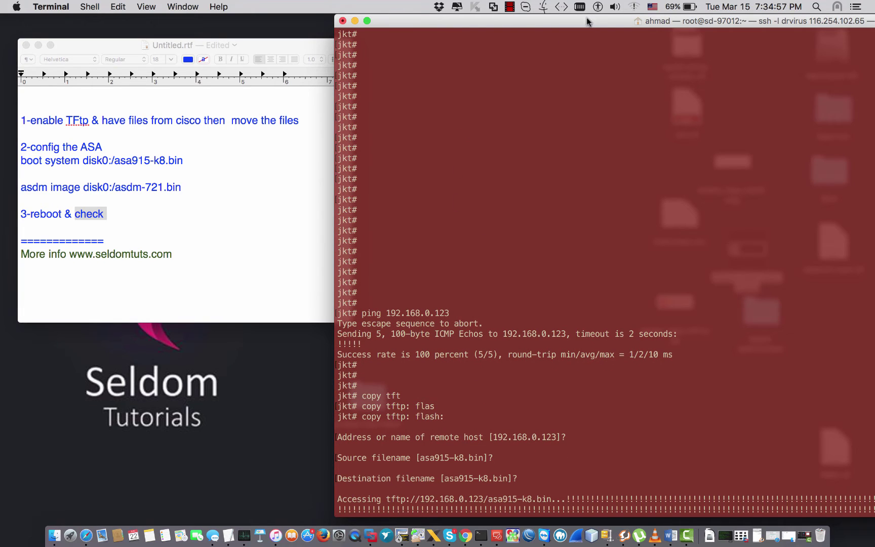
Shift the Terminal window left while the asa915-k8.bin copy keeps running
left_click_drag(587, 20, 506, 18)
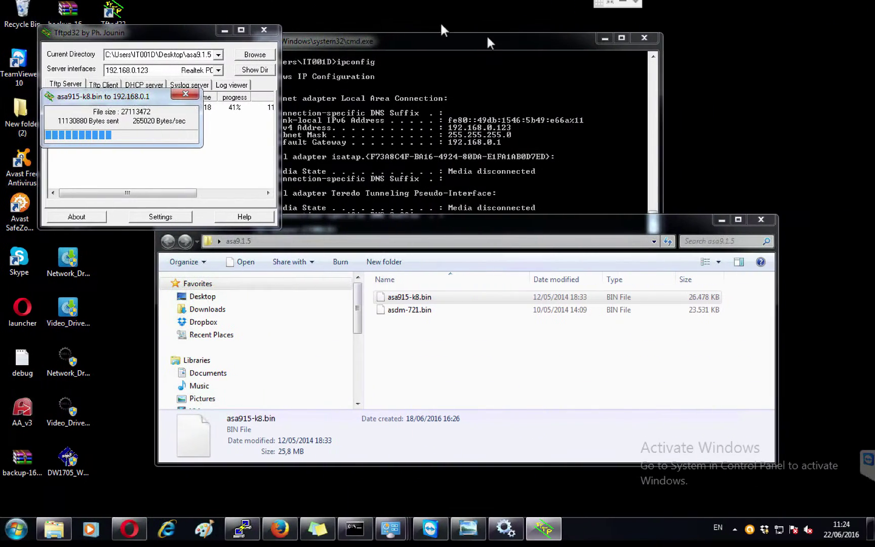
Minimize the cmd window, move the Tftpd32 progress box aside, and return to the Mac Terminal
left_click(604, 40)
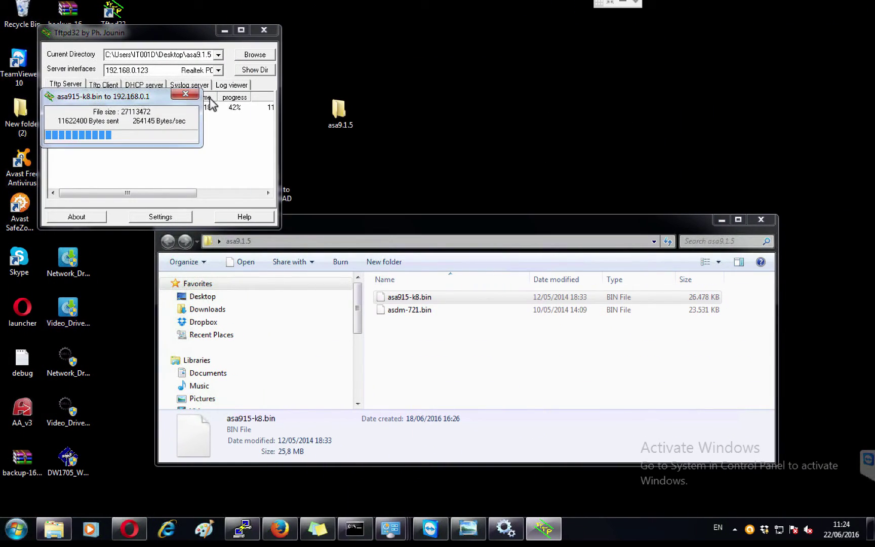
left_click_drag(198, 117, 255, 140)
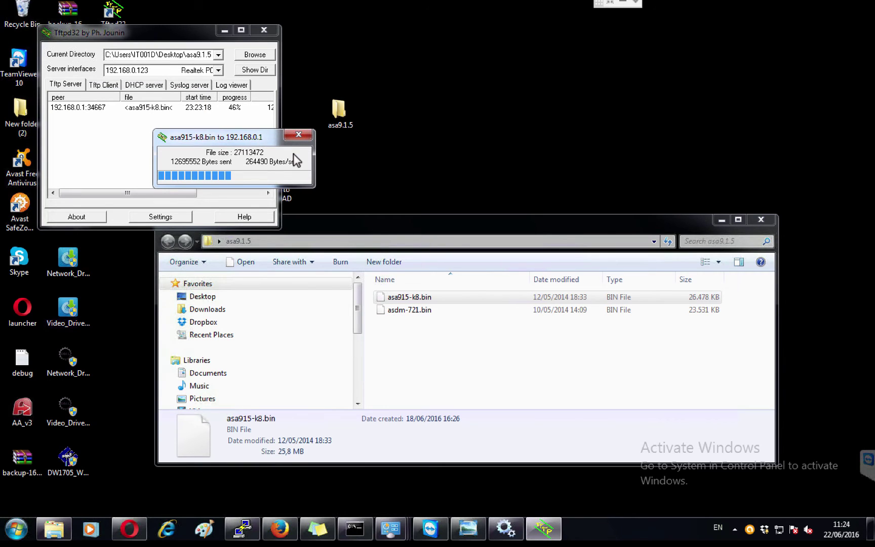
key("F4")
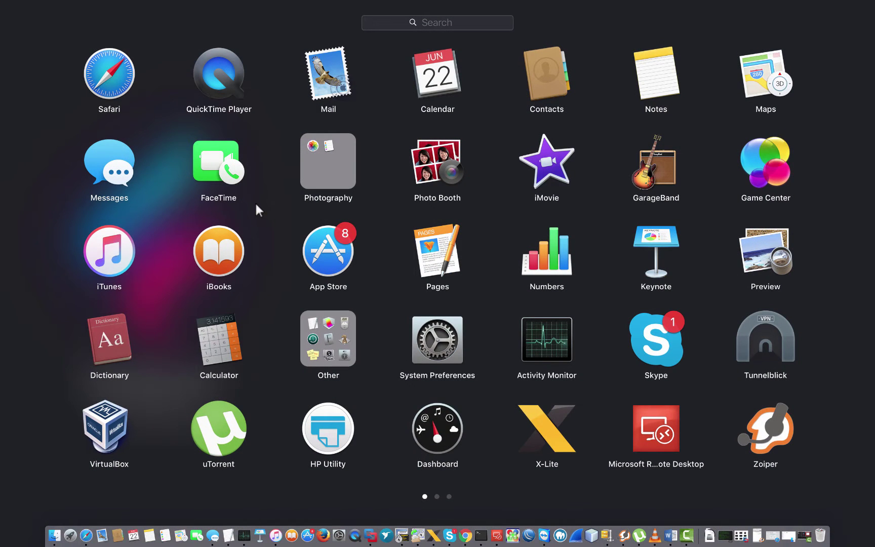
left_click(17, 197)
key("ctrl+Left")
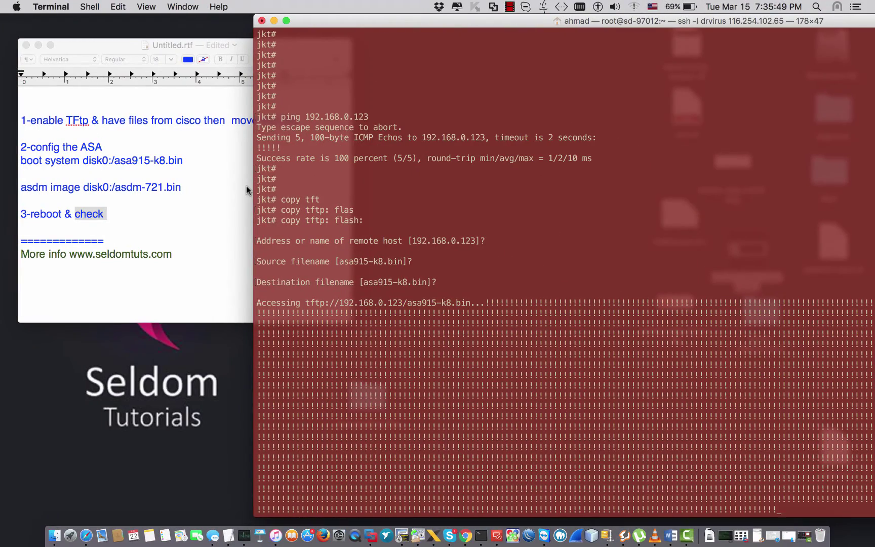
Switch between the Windows and Mac spaces to see the asa915-k8.bin upload at 95%
key("ctrl+Right")
key("ctrl+Left")
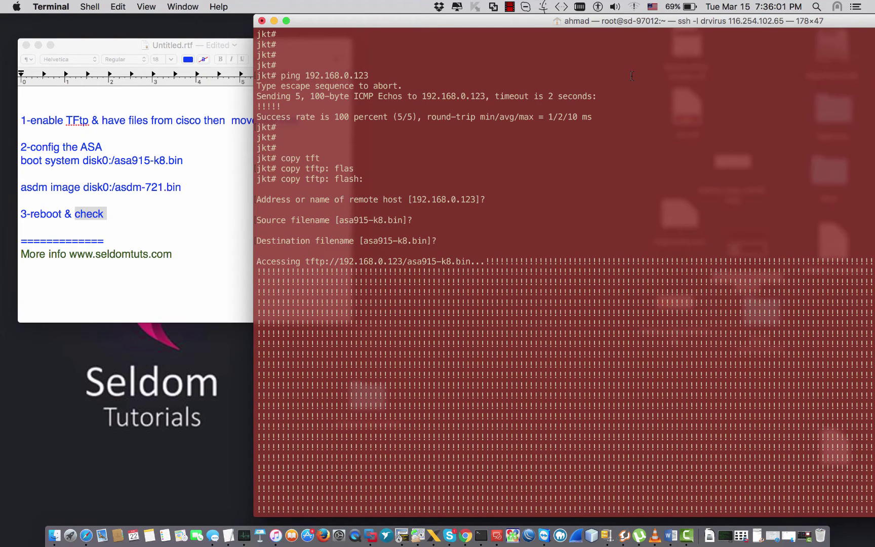
left_click(509, 7)
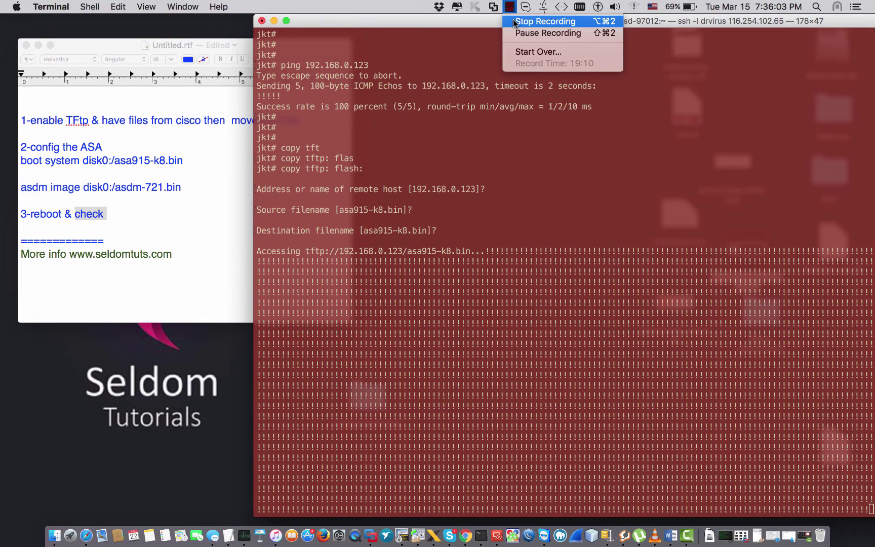
left_click(515, 23)
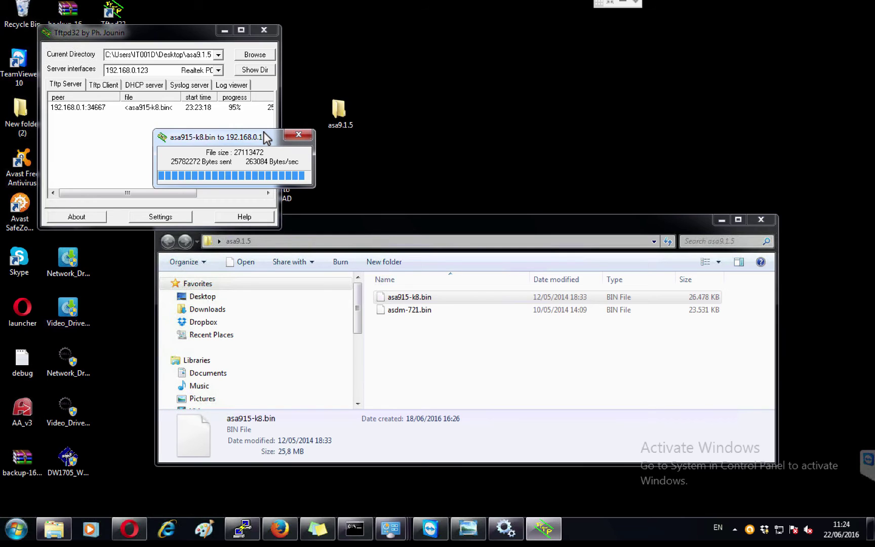
Put the asdm-721.bin file name into edit mode in Explorer and extend the selection
left_click(415, 311)
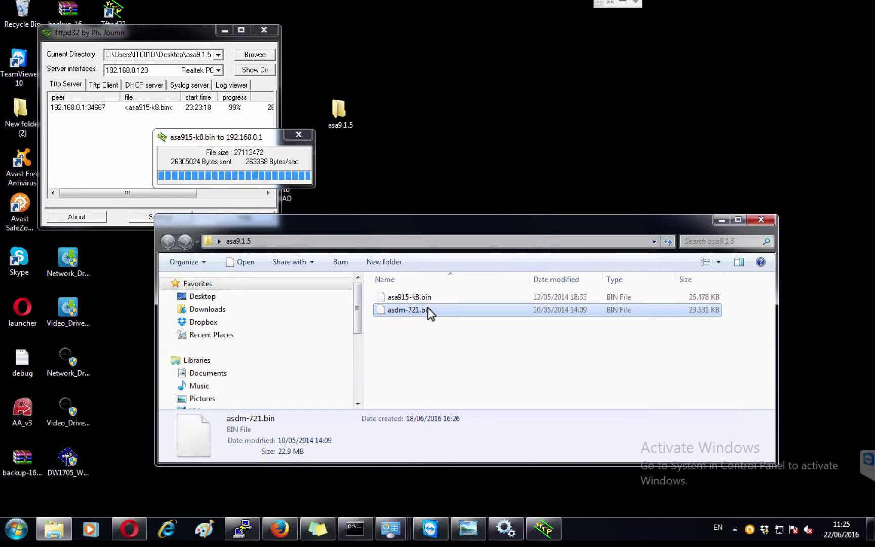
left_click(430, 310)
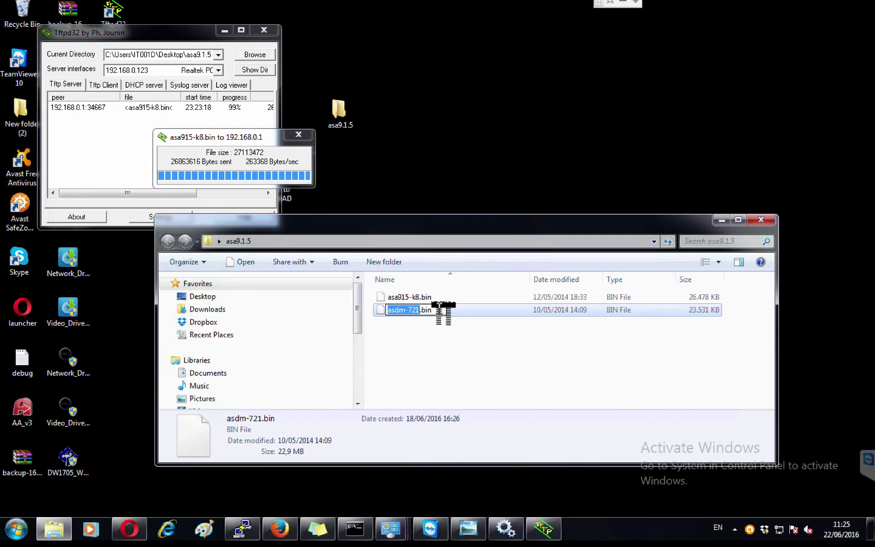
left_click_drag(409, 310, 436, 310)
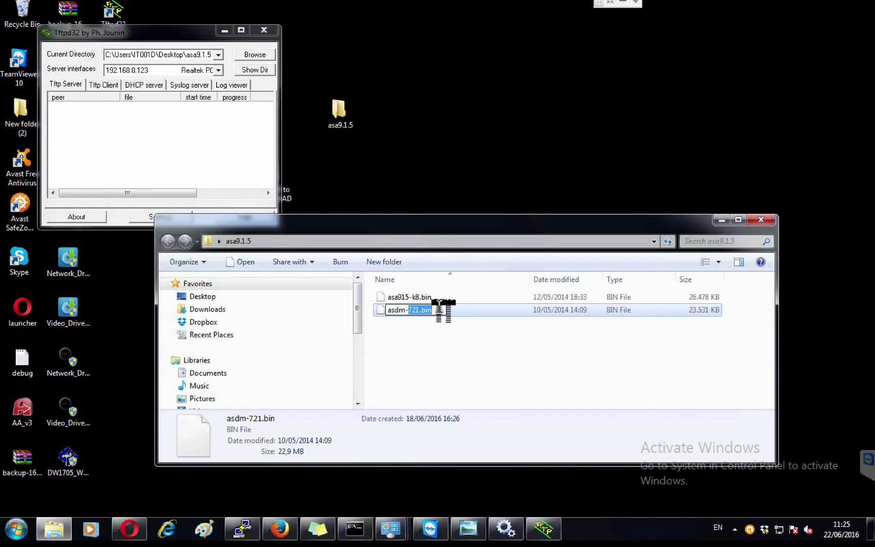
Select the entire name asdm-721.bin while the asa915-k8.bin upload finishes
key("ctrl+a")
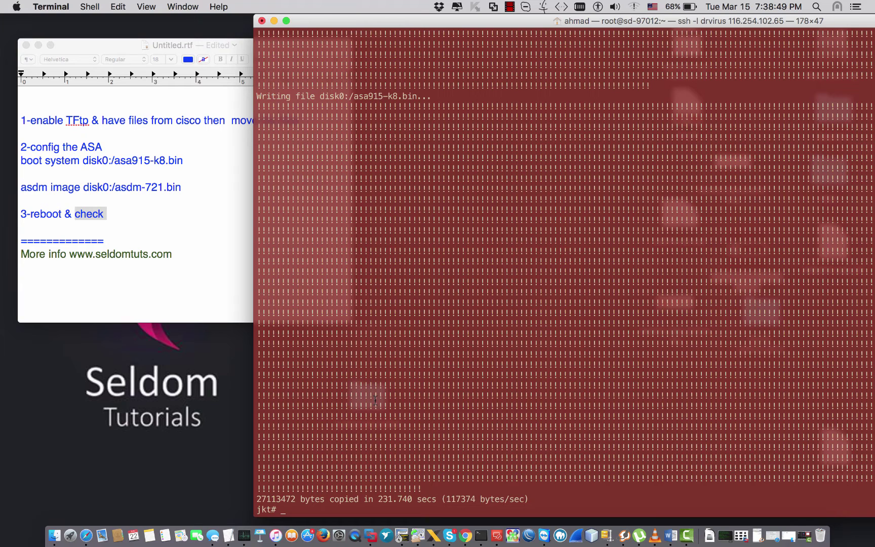
Run copy tftp flash, accept the default server, and paste asdm-721.bin as the source file
type("copy tftp flash")
key("Return")
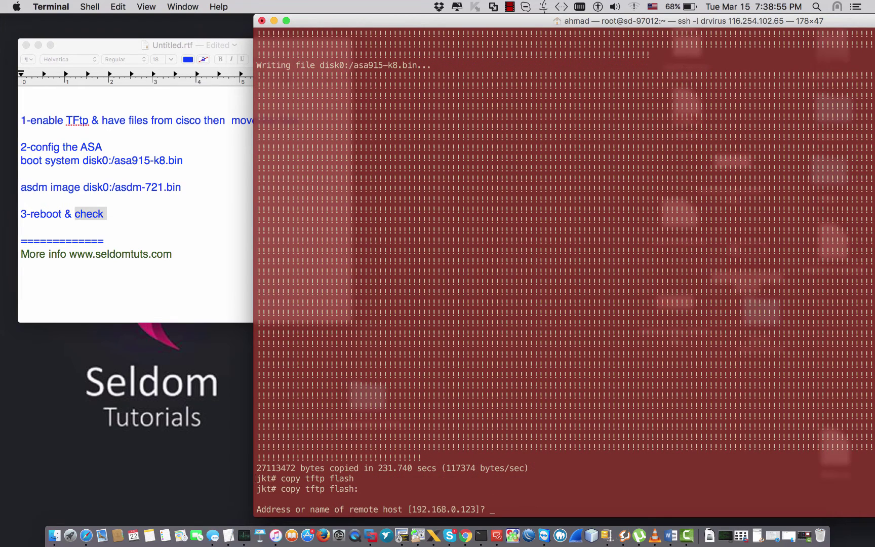
key("Return")
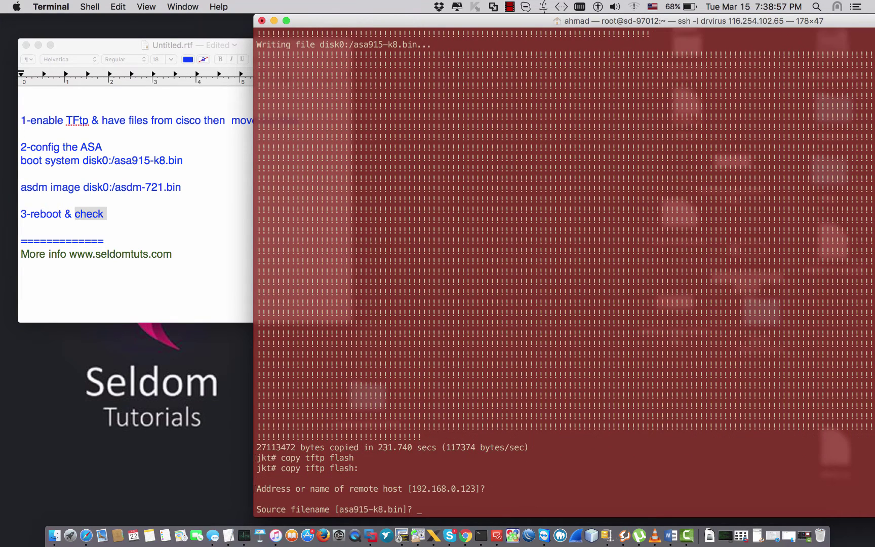
right_click(476, 400)
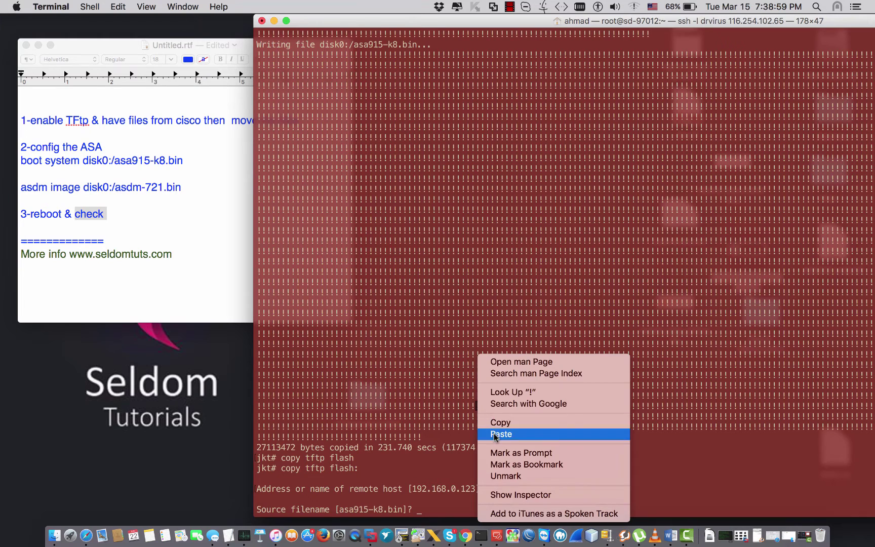
left_click(494, 433)
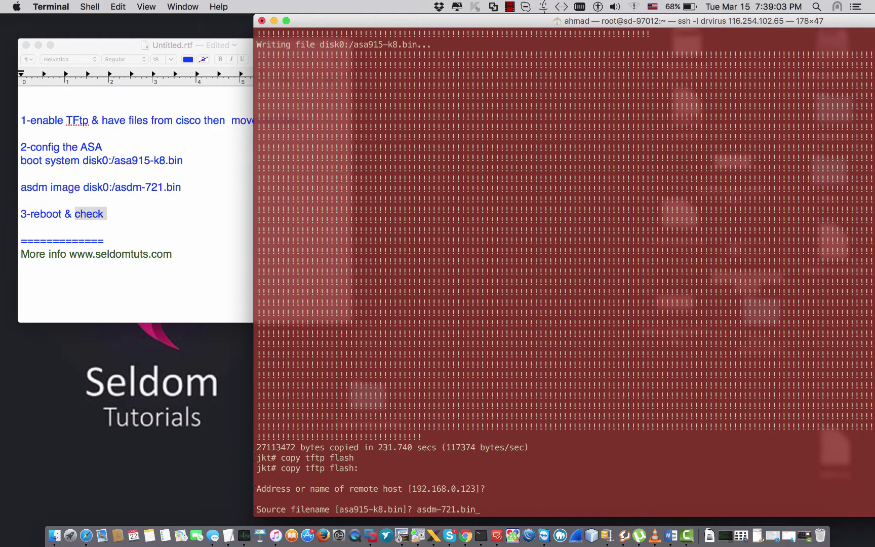
key("Return")
key("Return")
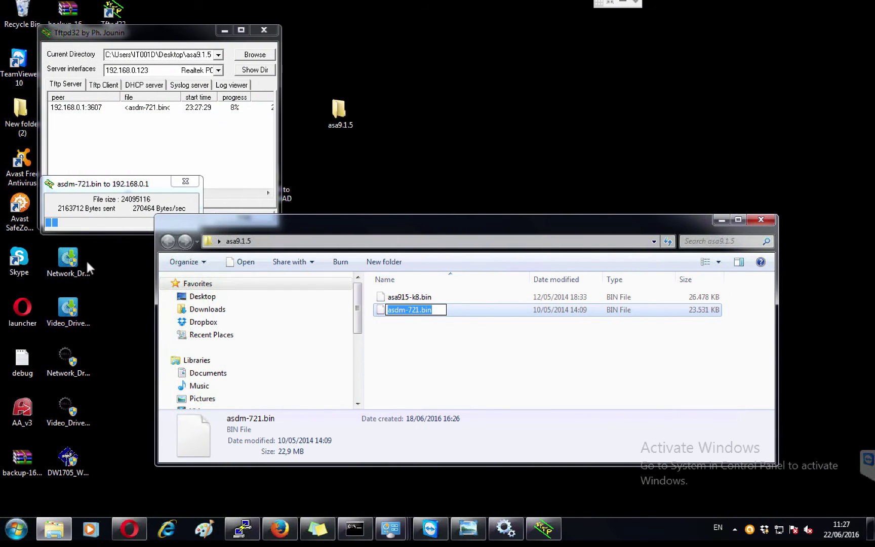
Move Explorer aside and bring the Tftpd32 progress window for asdm-721.bin forward
left_click_drag(226, 223, 87, 261)
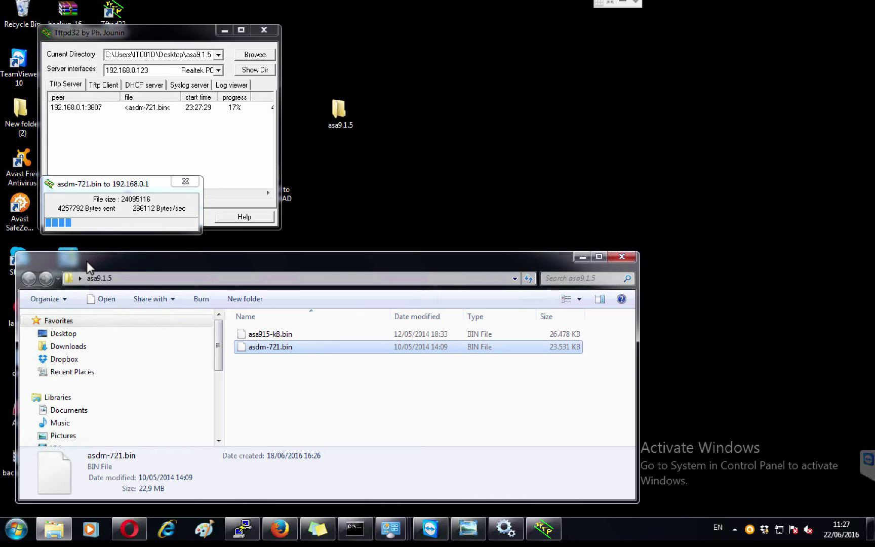
left_click(164, 183)
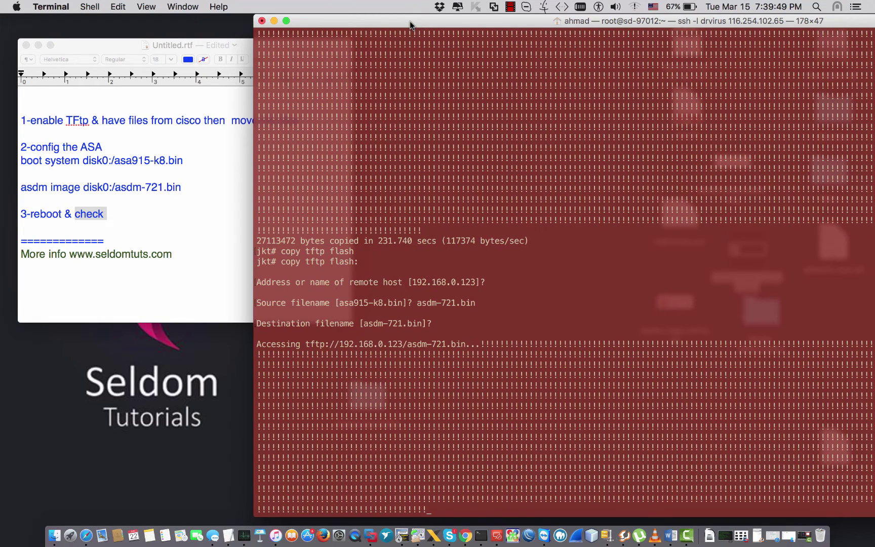
Shift the Terminal window right while asdm-721.bin copies into flash
mouse_move(409, 20)
left_mouse_down()
mouse_move(575, 7)
mouse_move(406, 17)
mouse_move(409, 5)
mouse_move(403, 17)
left_mouse_up()
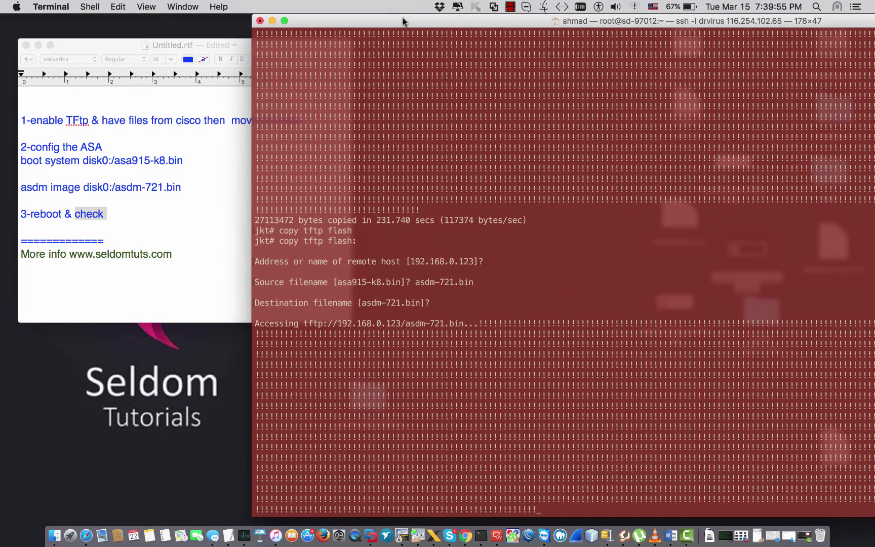
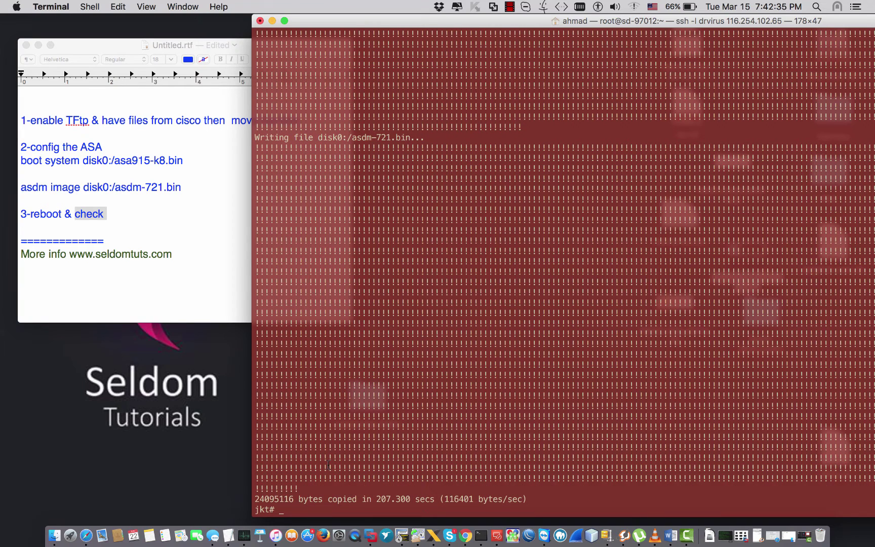
Confirm with sh run asdm that the configured ASDM image is asdm-649.bin
key("Return")
key("Return")
key("Return")
key("Return")
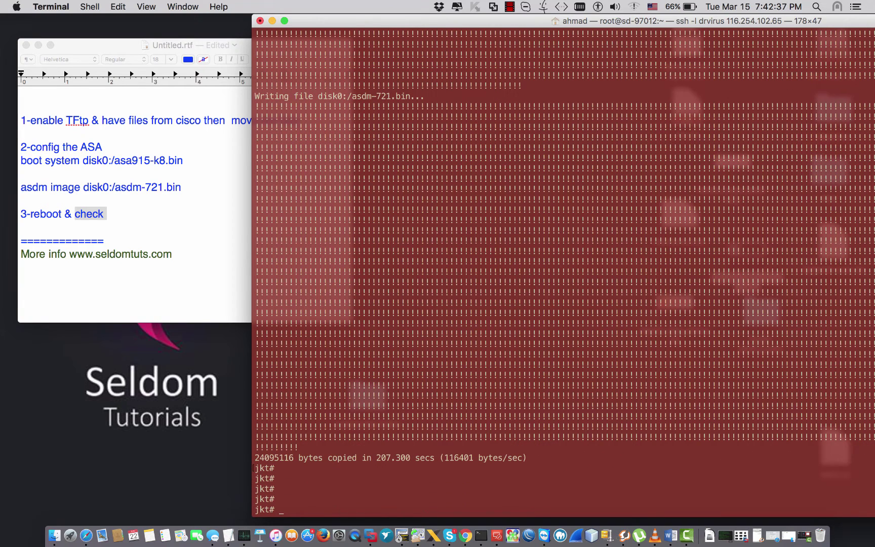
key("Return")
key("Return")
key("Return")
key("Return")
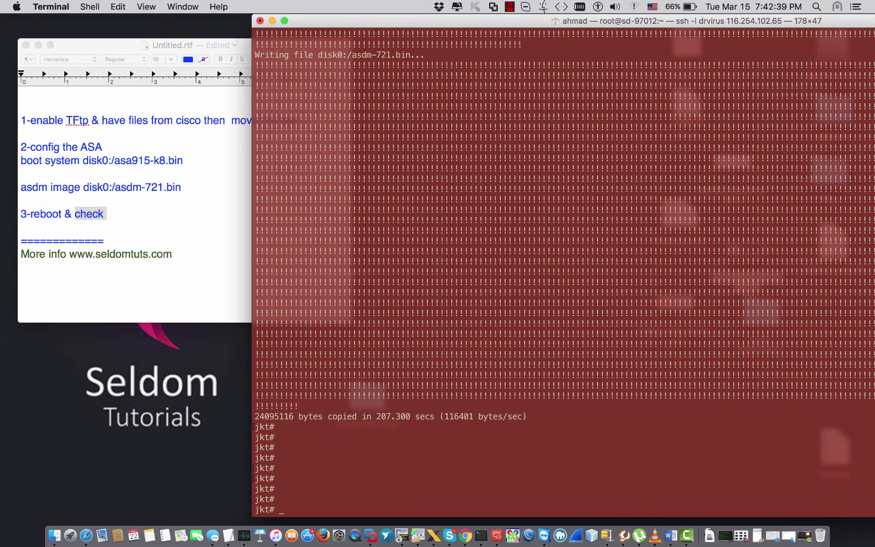
key("Return")
key("Return")
key("Return")
key("Return")
key("Return")
key("Return")
key("Return")
key("Return")
key("Return")
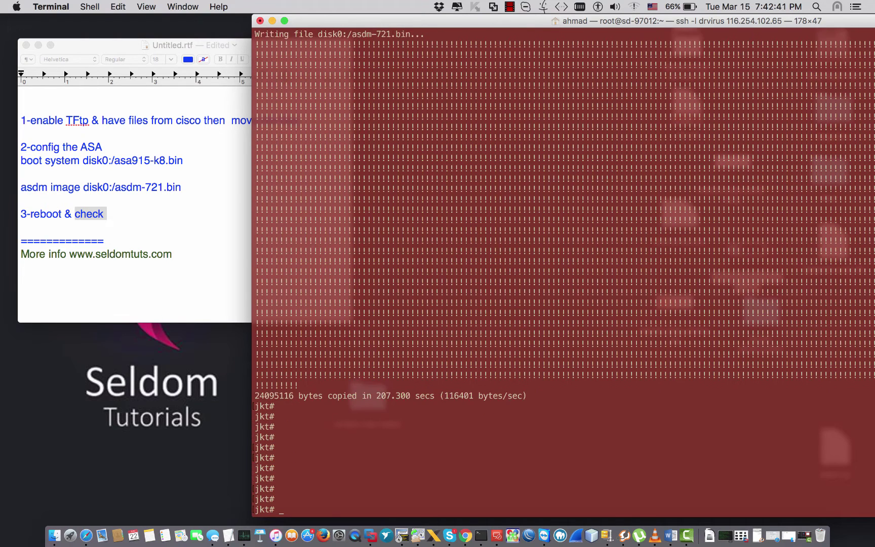
key("Return")
key("Return")
key("Return")
key("Return")
key("Return")
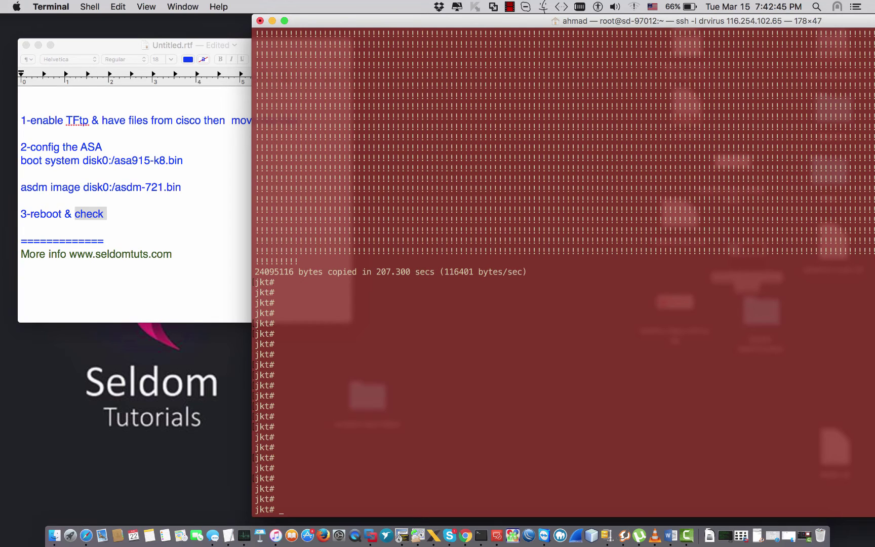
type("sh run asdm")
key("Return")
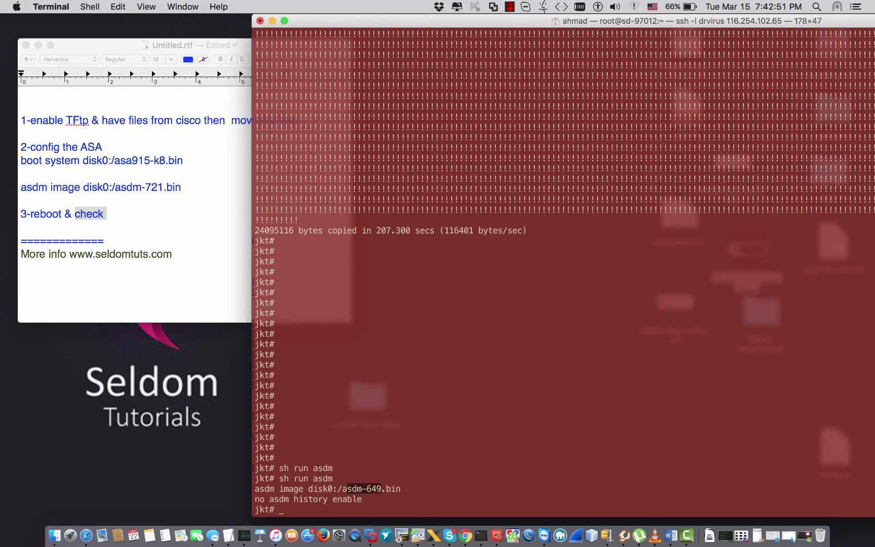
Confirm the boot image is asa844-1-k8.bin, then enter configuration mode with conf t
type("sh run | i boot")
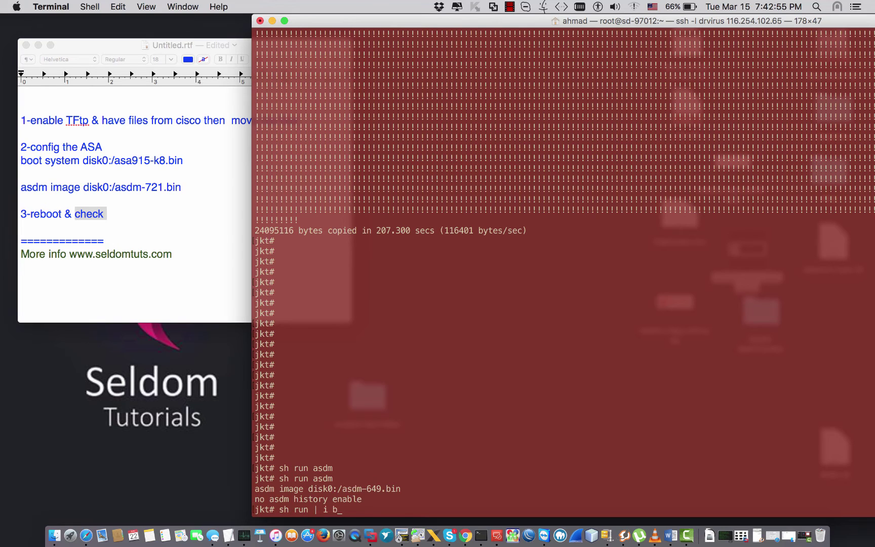
key("Return")
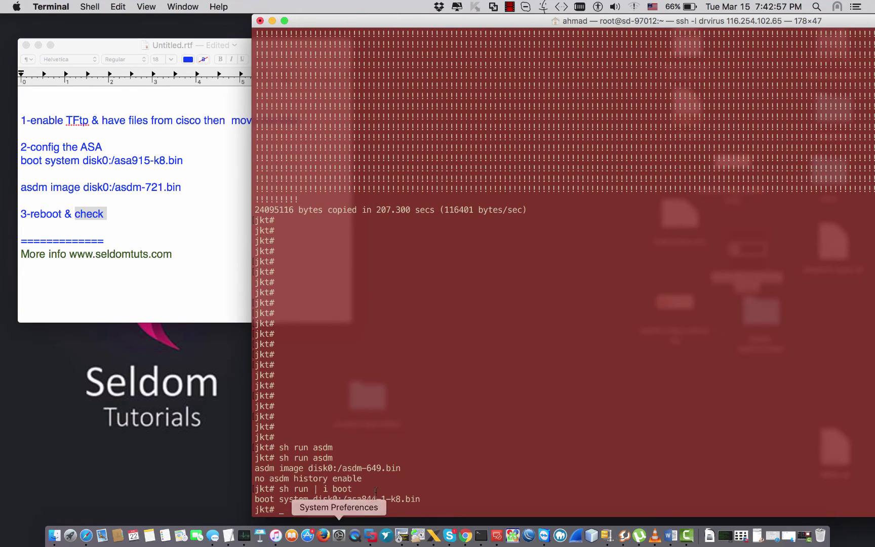
left_click_drag(352, 496, 372, 499)
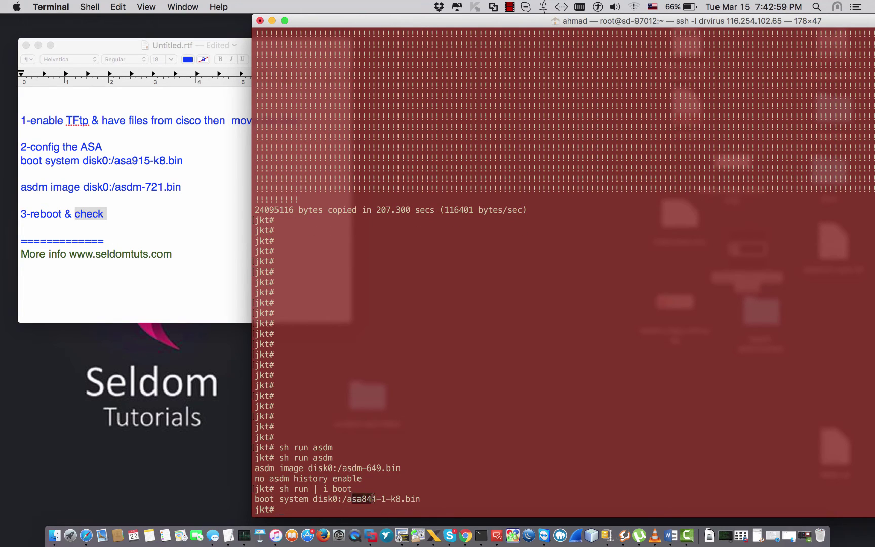
left_click(373, 499)
type("conf t")
key("Return")
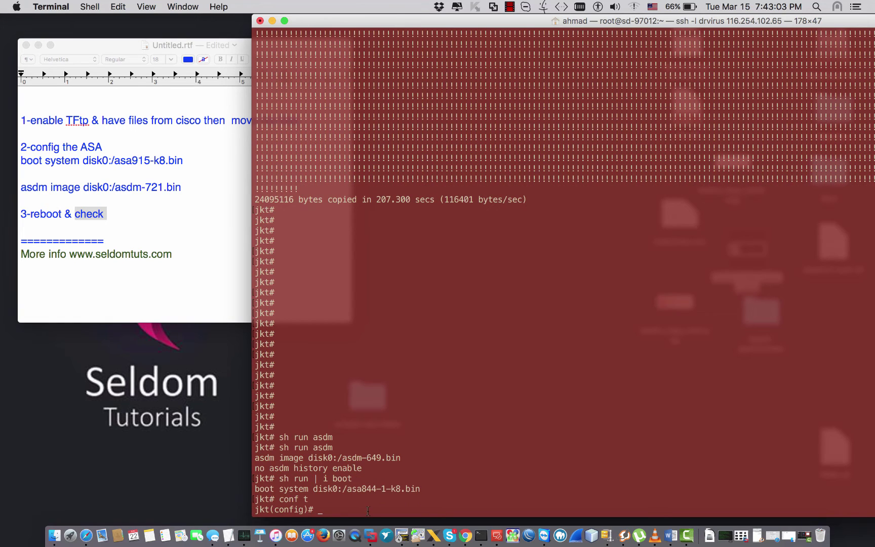
Set the ASA's ASDM image to disk0:/asdm-721.bin using Tab completion
type("asdm")
key("Tab")
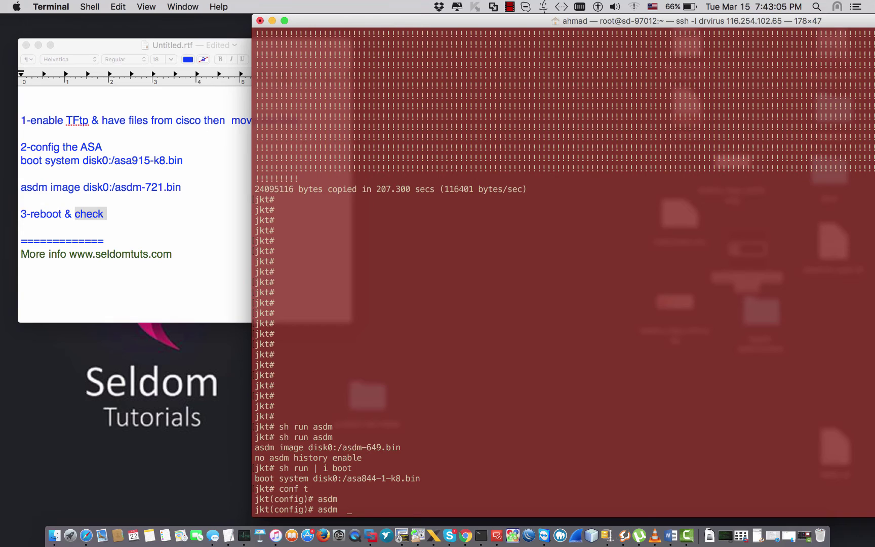
type("im")
key("Tab")
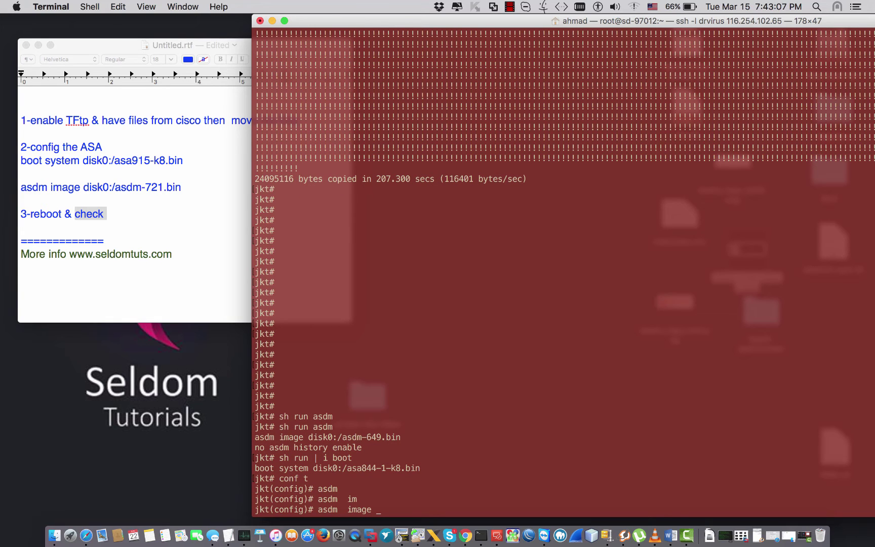
type("dis")
key("Tab")
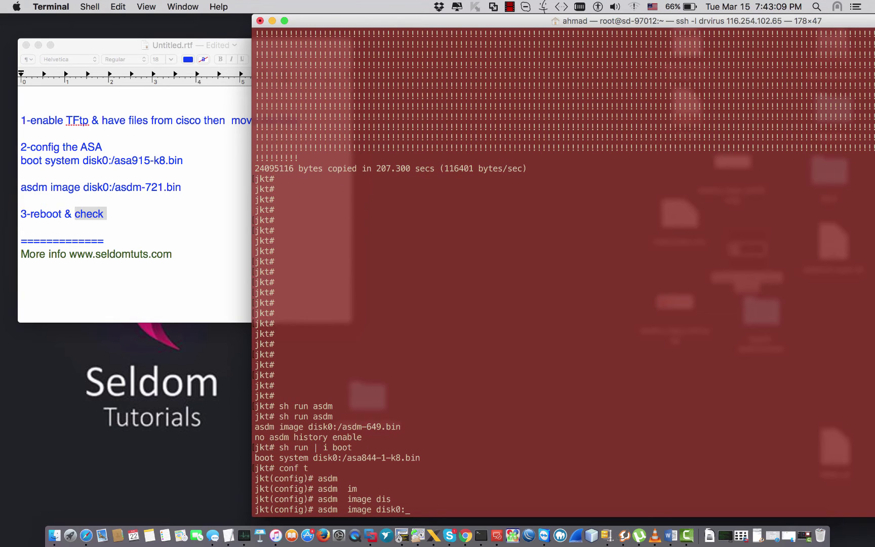
type("/asd")
key("Tab")
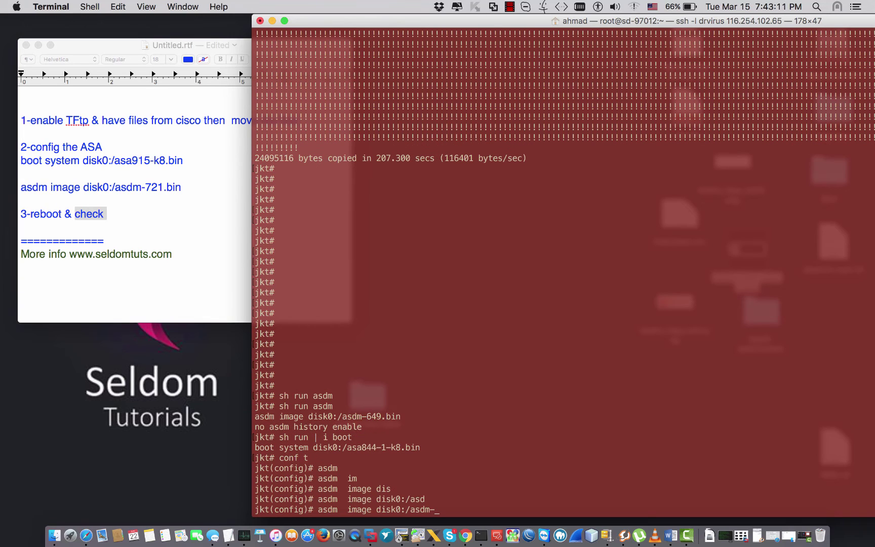
type("7")
key("Tab")
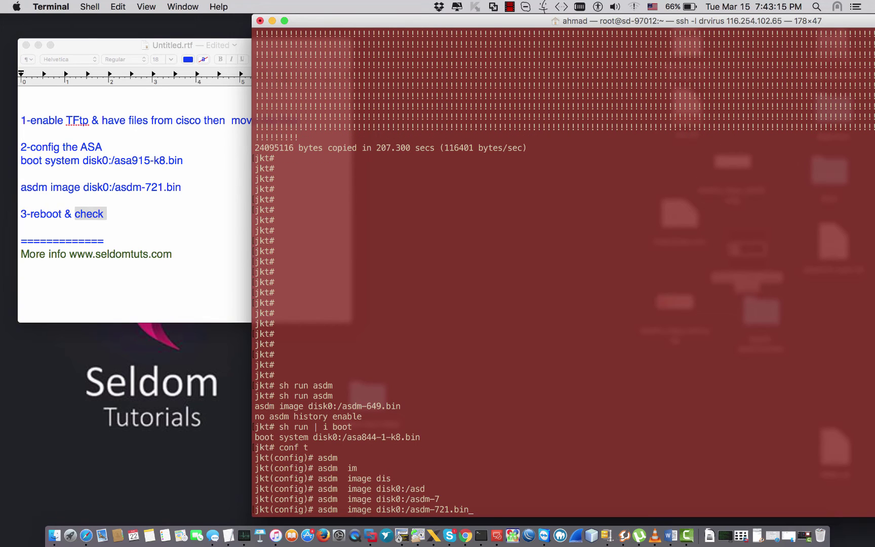
key("Return")
type("boot sys")
key("Tab")
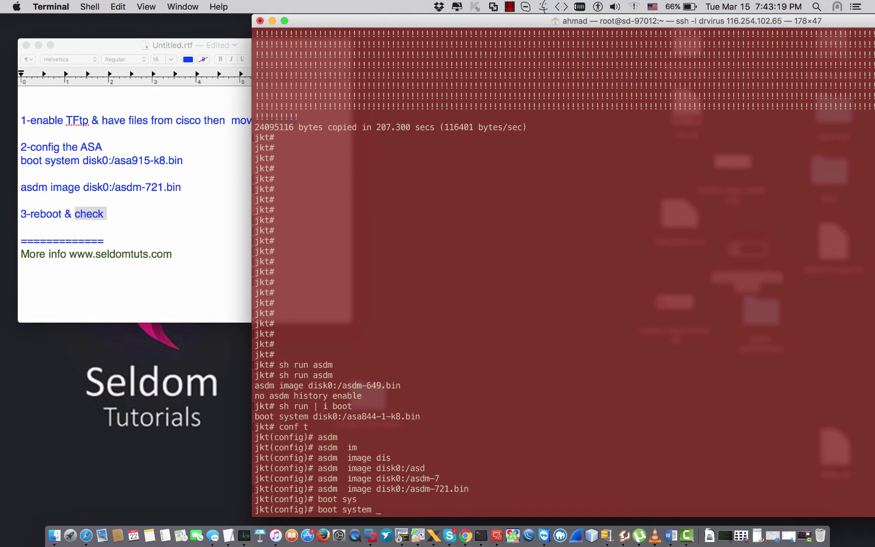
Try completing the asa915 image path under disk0:/ for the boot system command
type("dis")
key("Tab")
type("/asa")
key("Tab")
key("Tab")
key("Tab")
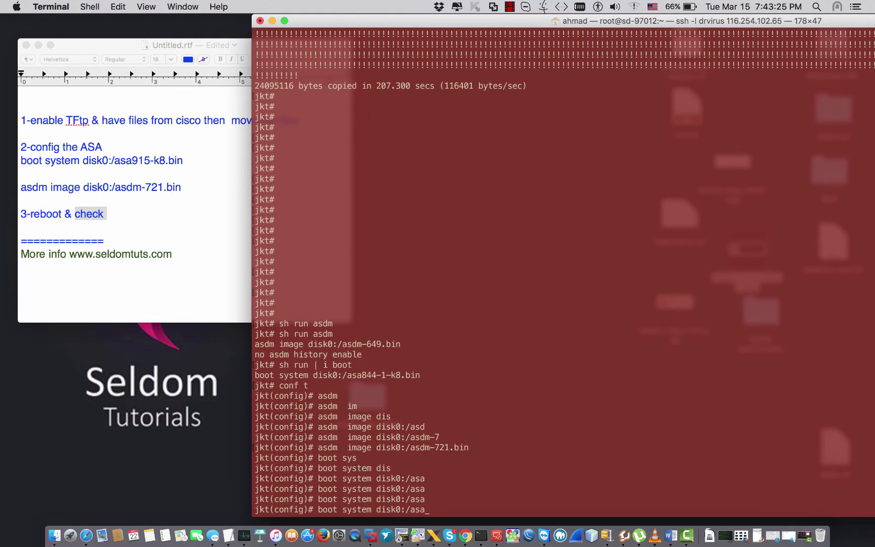
key("BackSpace")
key("BackSpace")
key("Tab")
key("Tab")
key("Tab")
key("Tab")
key("BackSpace")
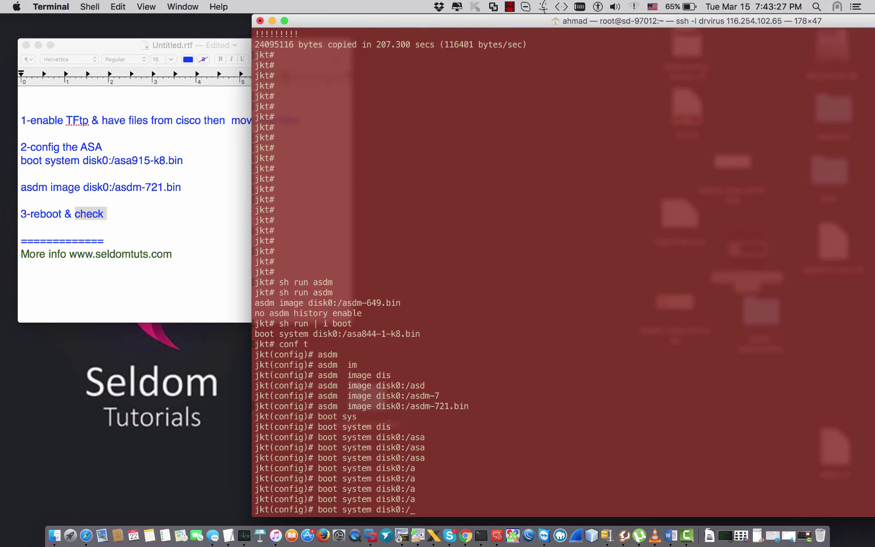
type("sa?")
key("BackSpace")
key("BackSpace")
key("BackSpace")
key("BackSpace")
key("BackSpace")
key("BackSpace")
key("BackSpace")
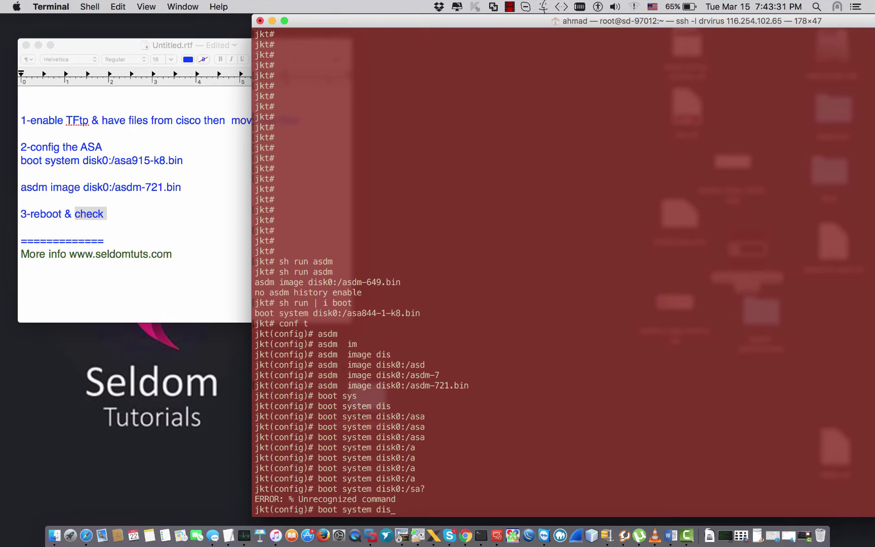
Add flash:/asa915-k8.bin as a boot system image
key("BackSpace")
key("BackSpace")
type("fl")
key("BackSpace")
type("l")
key("Tab")
type("/?")
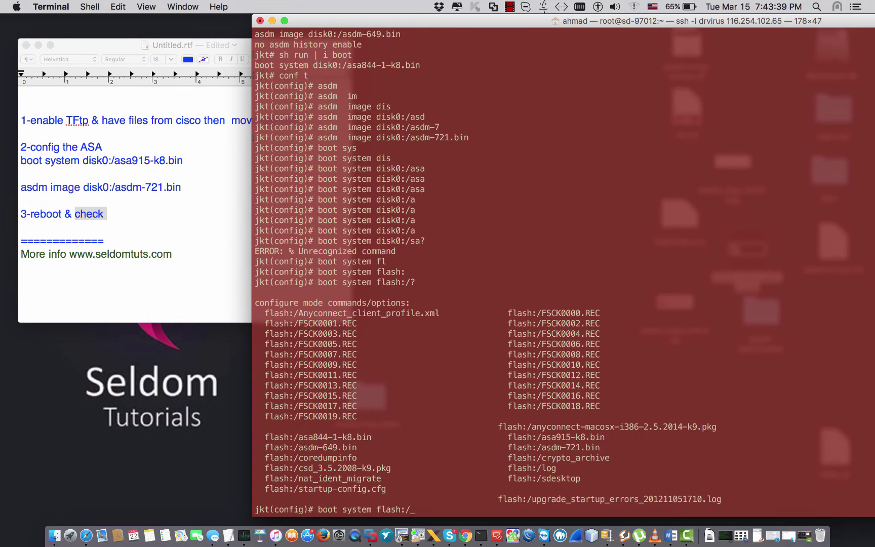
type("asa9")
key("Tab")
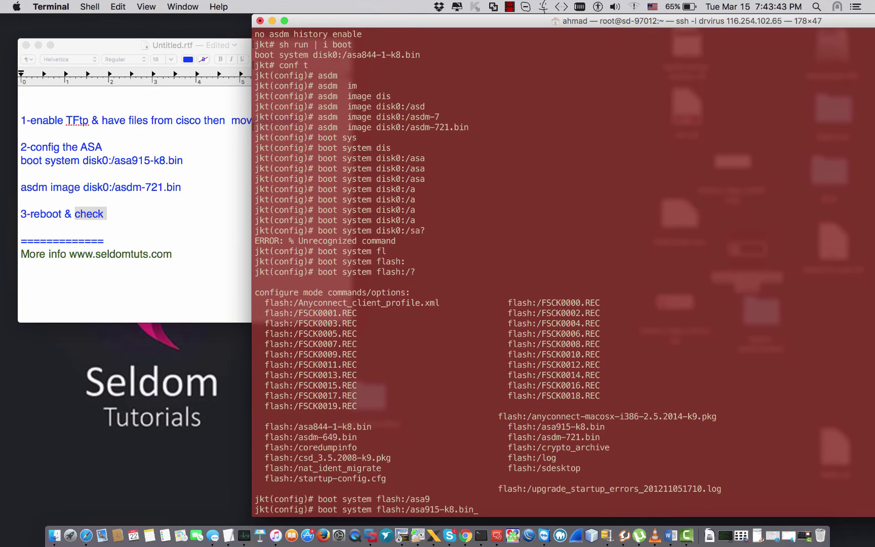
key("Return")
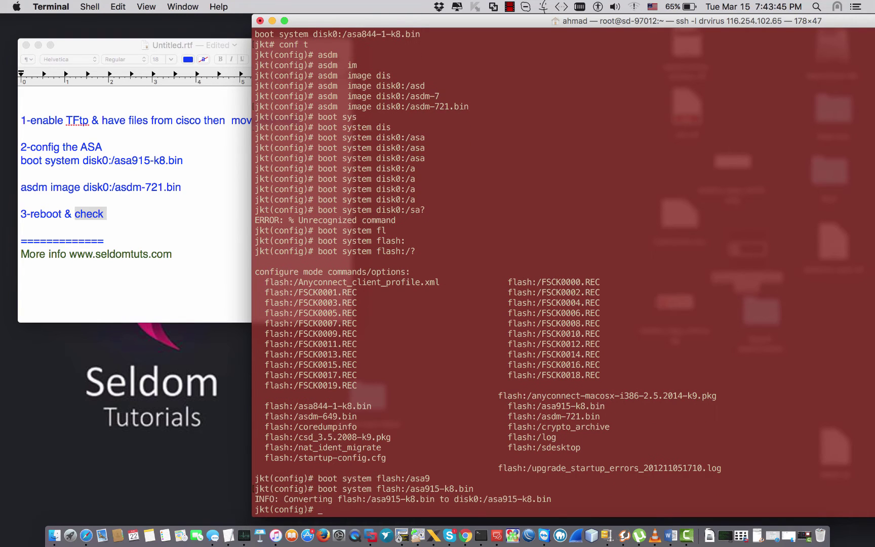
key("Return")
key("Return")
key("Return")
key("Return")
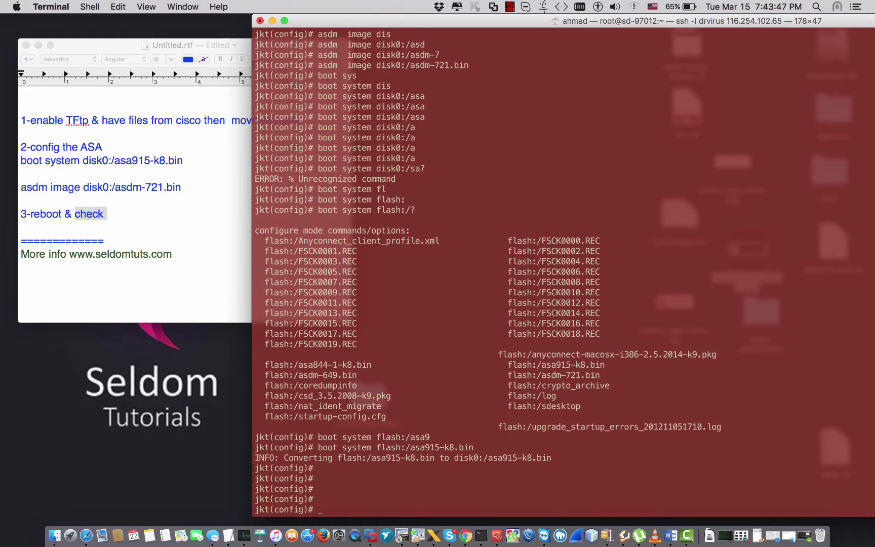
List the boot images and copy the old asa844-1-k8.bin boot line
type("sh run | i boot")
key("Return")
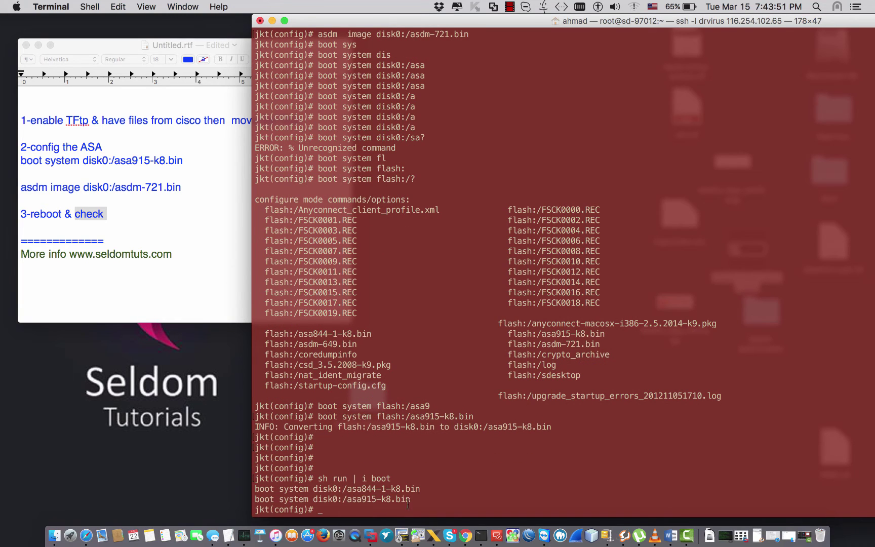
left_click_drag(423, 489, 256, 489)
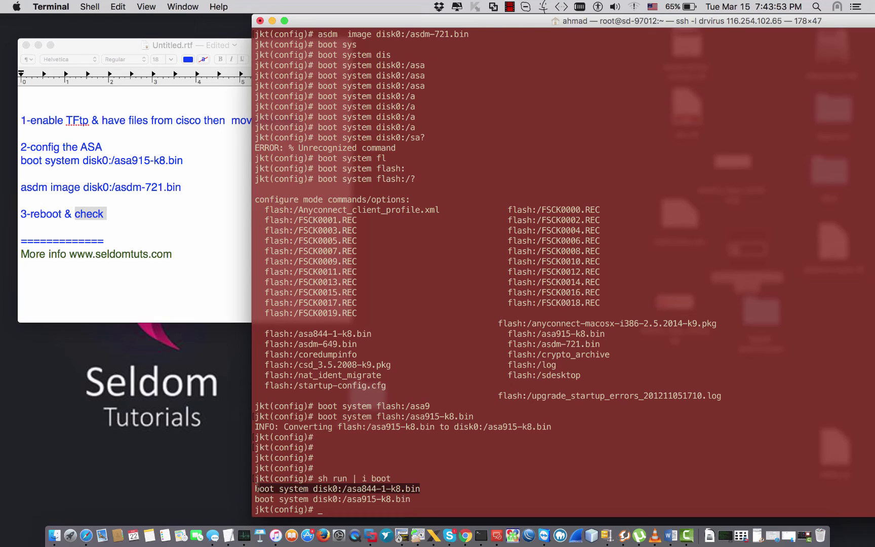
triple_click(257, 489)
right_click(266, 486)
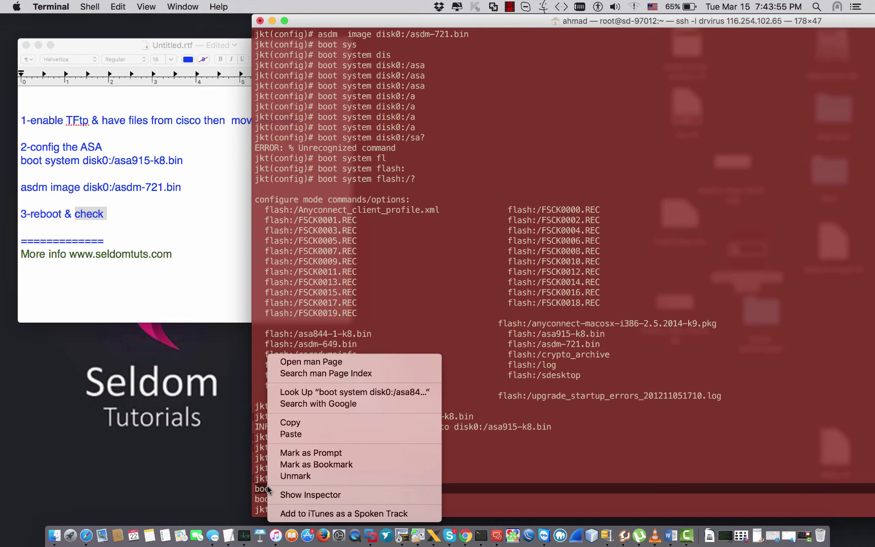
left_click(293, 424)
Remove the old entry with no boot system disk0:/asa844-1-k8.bin
type("no")
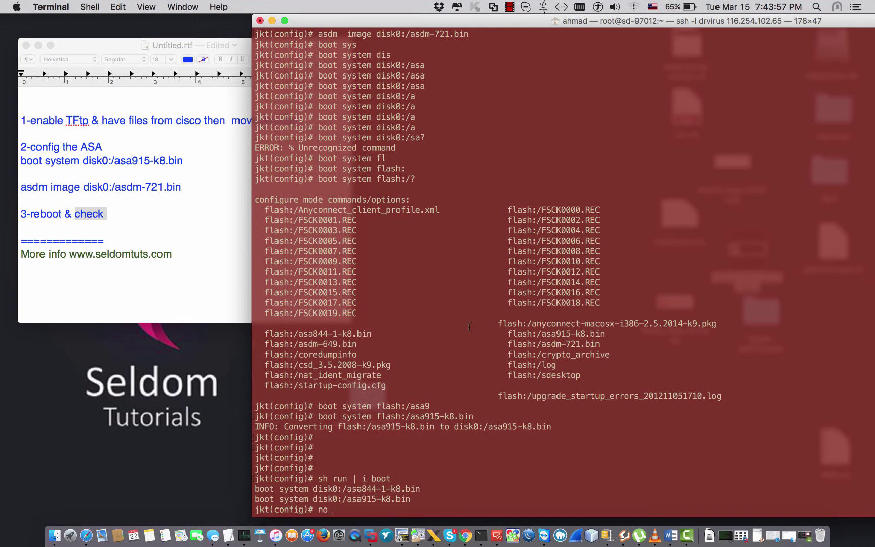
right_click(469, 327)
left_click(481, 342)
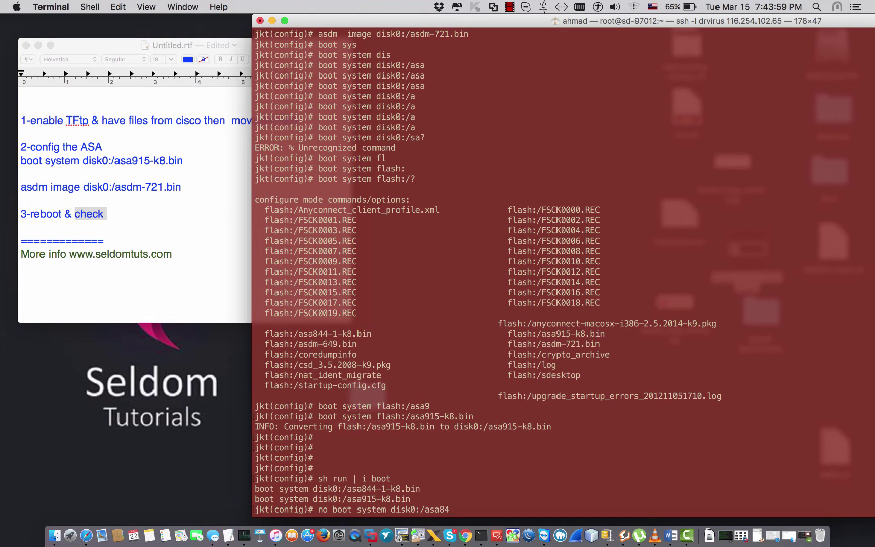
key("Return")
key("Return")
key("Return")
key("Return")
key("Return")
Recheck with sh run | i boot that only asa915-k8.bin remains
type("sh run | booti")
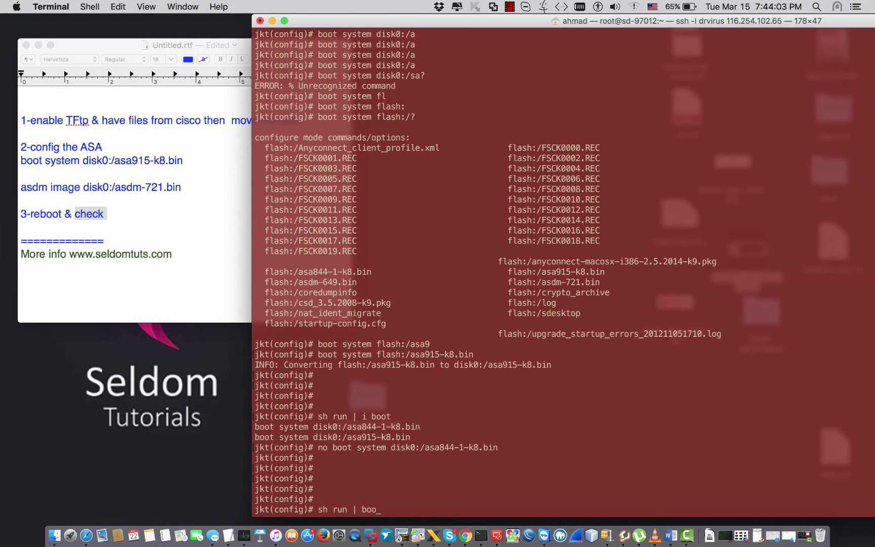
key("BackSpace")
key("BackSpace")
key("BackSpace")
key("BackSpace")
key("BackSpace")
type("i boot")
key("Return")
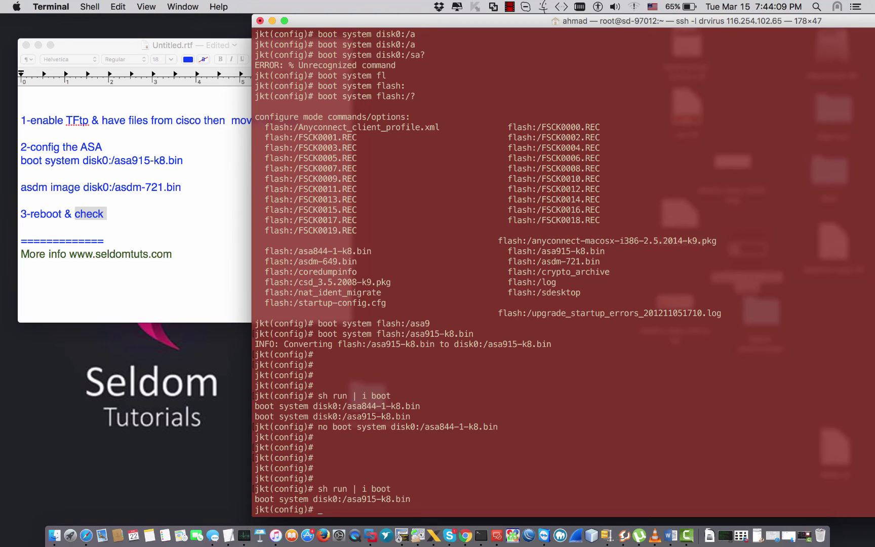
key("Return")
key("Return")
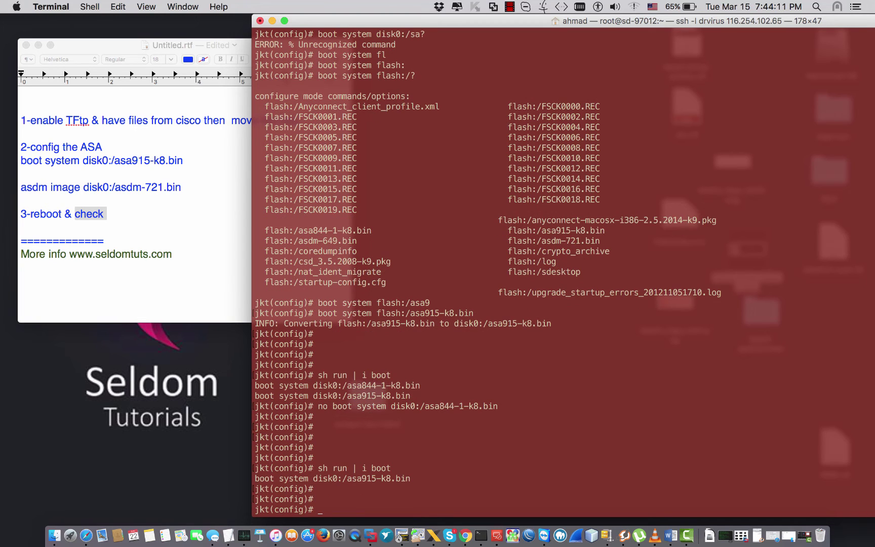
Save the configuration with wr (38031 bytes, [OK]) and exit to the jkt# prompt
key("Return")
key("Return")
key("Return")
key("Return")
type("wr")
key("Return")
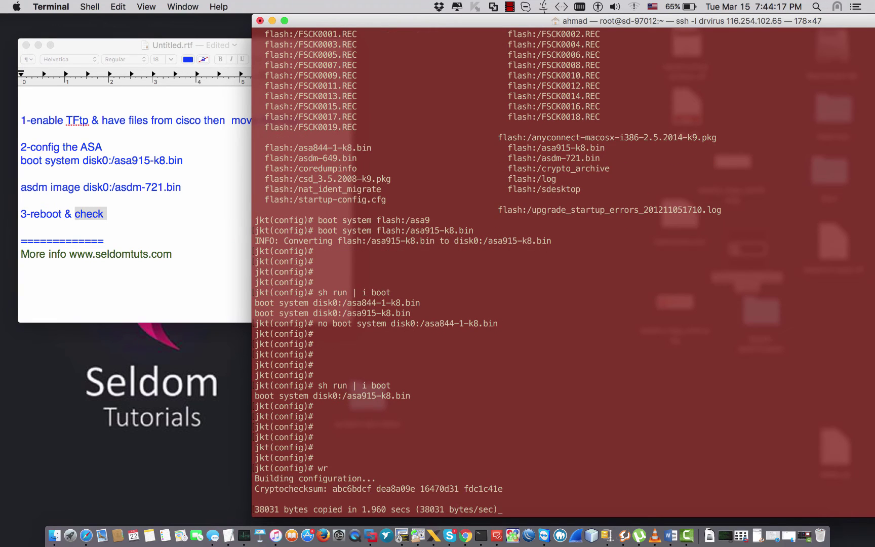
key("Return")
key("Return")
key("Return")
key("Return")
key("Return")
key("Return")
type("e")
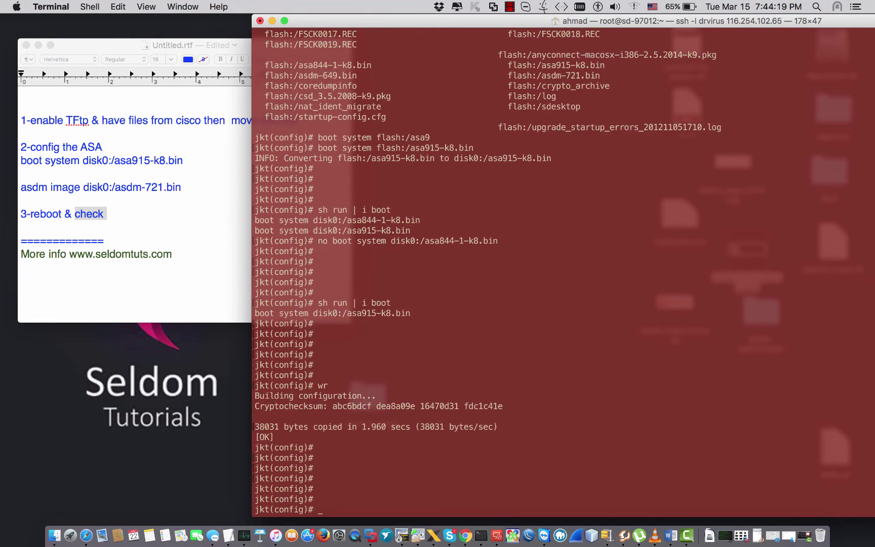
type("xi")
key("Return")
key("Return")
key("Return")
key("Return")
key("Return")
key("Return")
key("Return")
key("Return")
key("Return")
key("Return")
key("Return")
key("Return")
key("Return")
key("Return")
key("Return")
key("Return")
key("Return")
key("Return")
key("Return")
key("Return")
Run show version and highlight software 8.4(4)1 and ASDM 7.2(1)
type("sh ve")
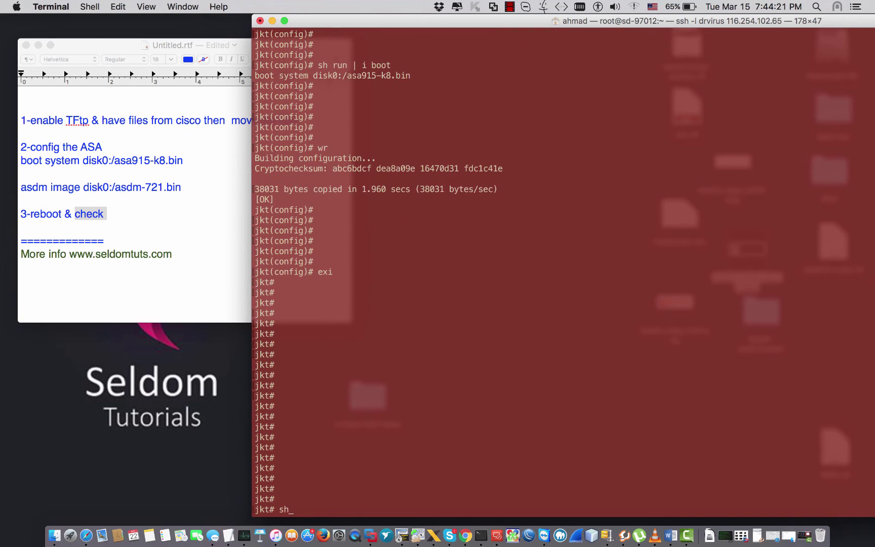
key("Tab")
key("Return")
left_click_drag(486, 260, 542, 261)
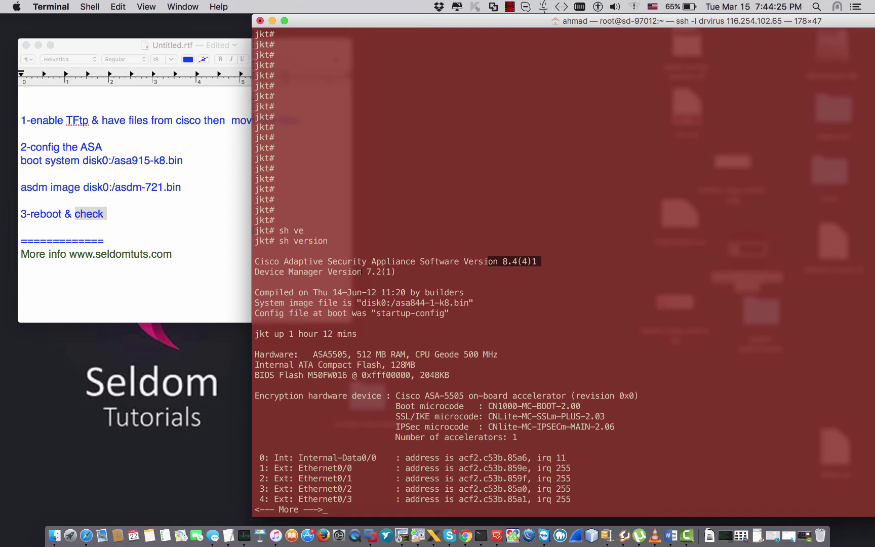
left_click_drag(362, 272, 396, 272)
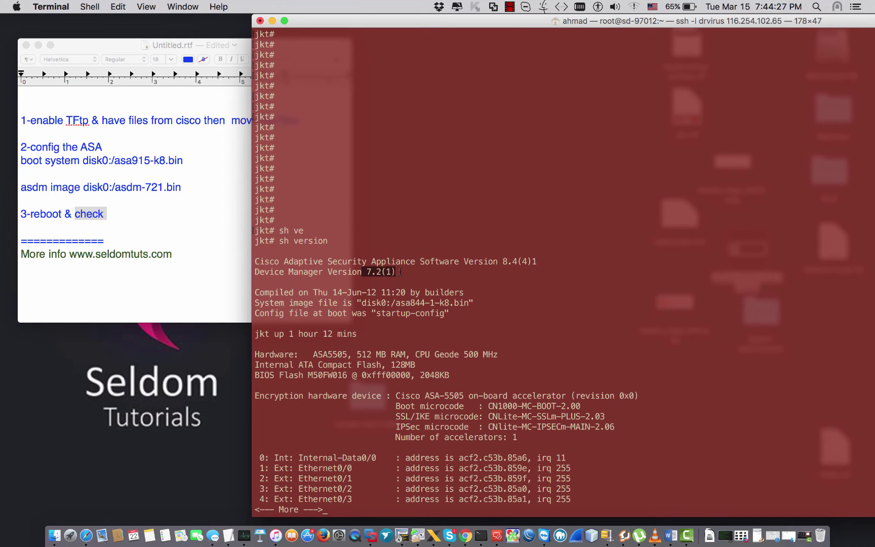
left_click(397, 272)
key("space")
key("Return")
key("Return")
key("Return")
key("Return")
key("Return")
key("Return")
key("Return")
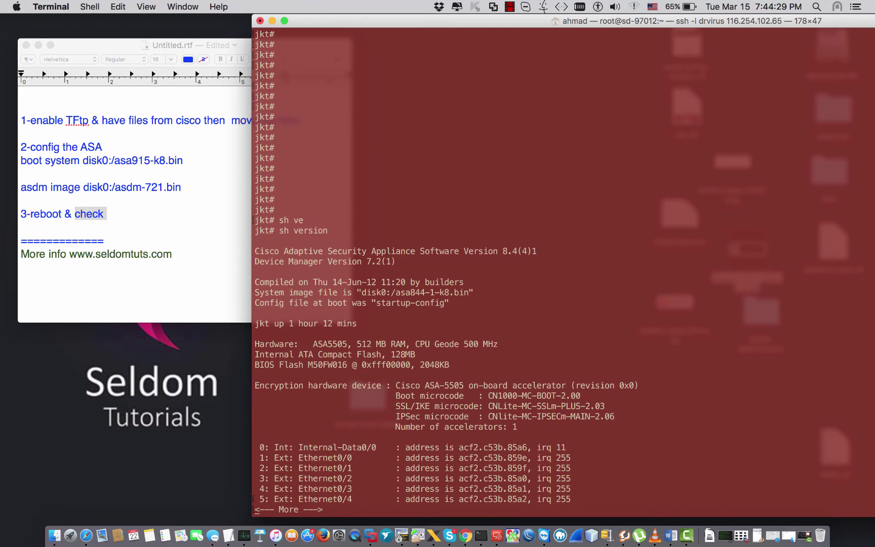
Type reload noconfirm at the prompt
type("relo")
key("Tab")
type("noconfirm")
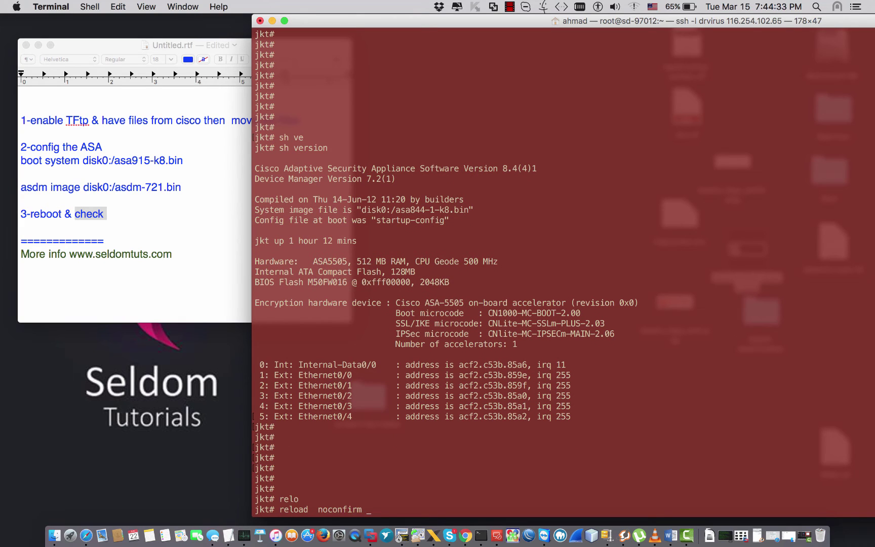
Reload the ASA without confirmation and highlight the new image name in the upgrade notes
key("Return")
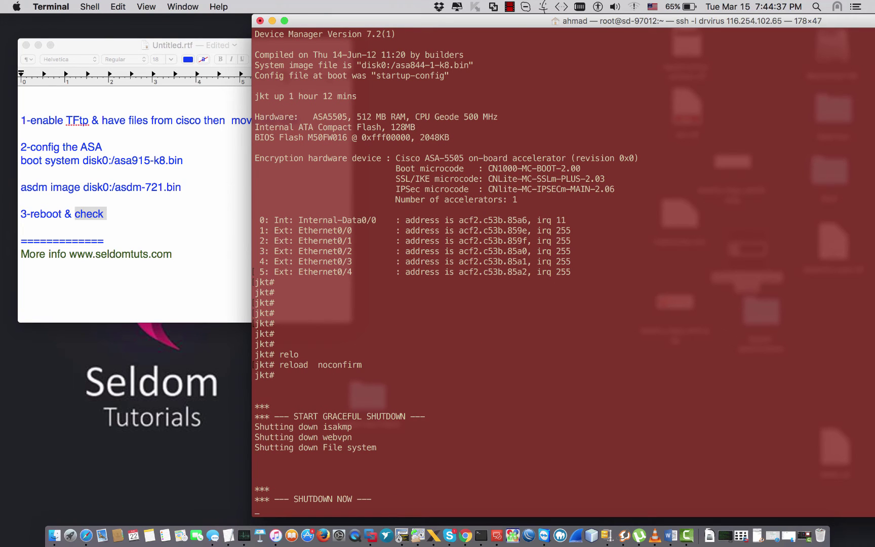
left_click(232, 107)
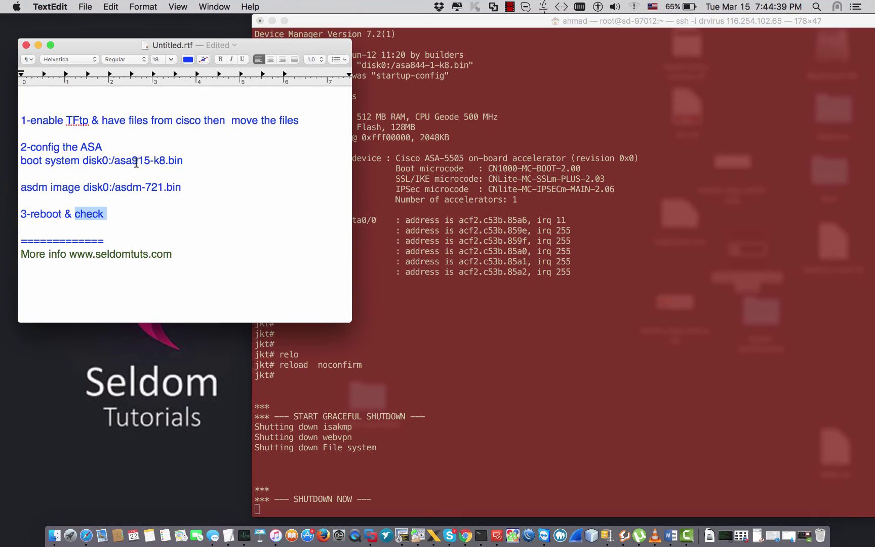
left_click_drag(138, 163, 121, 162)
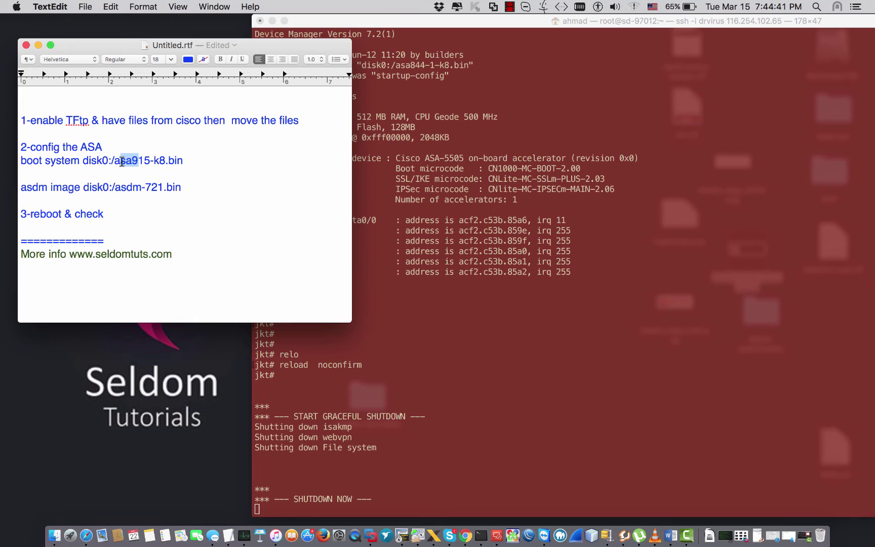
Pause the screen recording while the ASA reboots
left_click(625, 216)
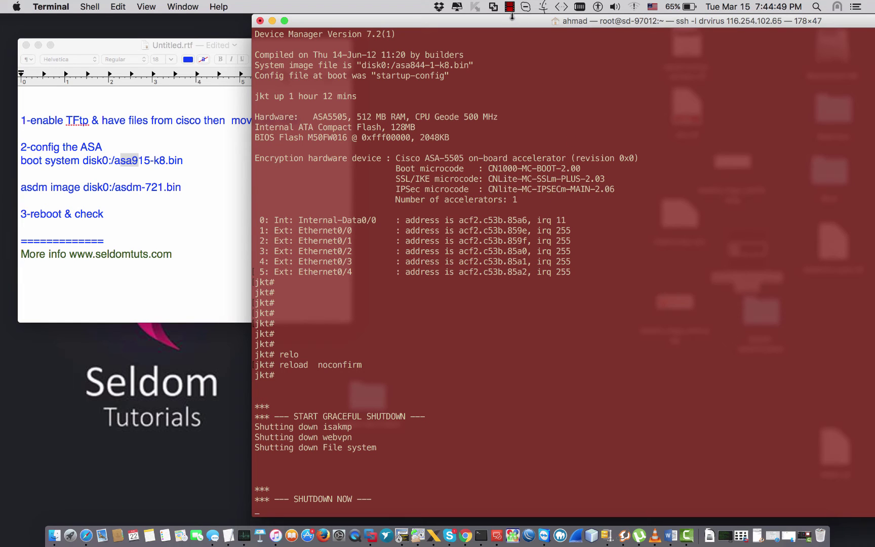
left_click(510, 7)
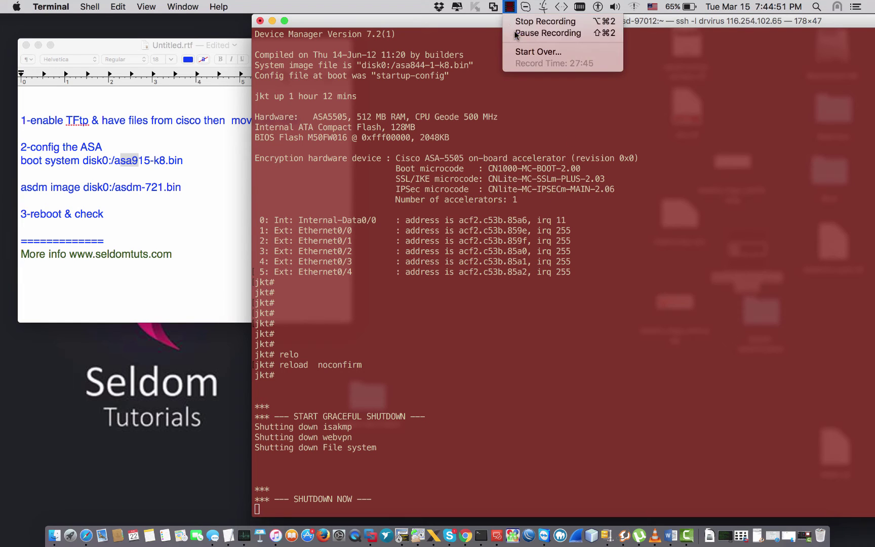
left_click(546, 22)
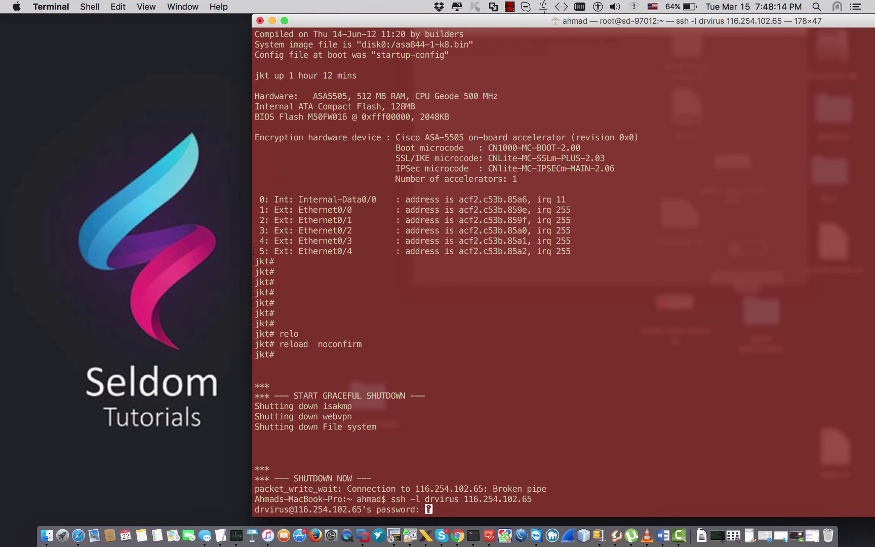
Log back into the ASA and enter privileged mode with the enable password
key("Return")
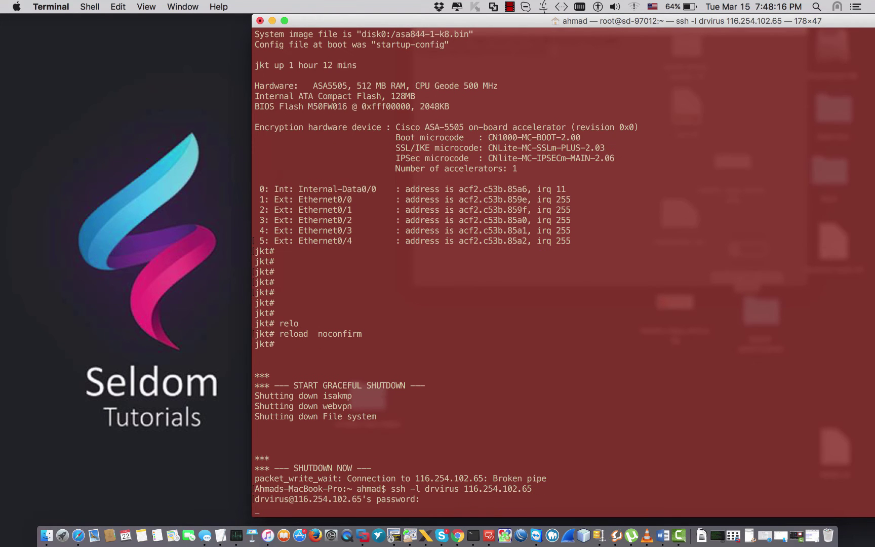
type("en")
key("Return")
type("******")
key("Return")
key("Return")
key("Return")
key("Return")
key("Return")
key("Return")
key("Return")
key("Return")
key("Return")
key("Return")
key("Return")
key("Return")
key("Return")
key("Return")
key("Return")
key("Return")
key("Return")
key("Return")
key("Return")
key("Return")
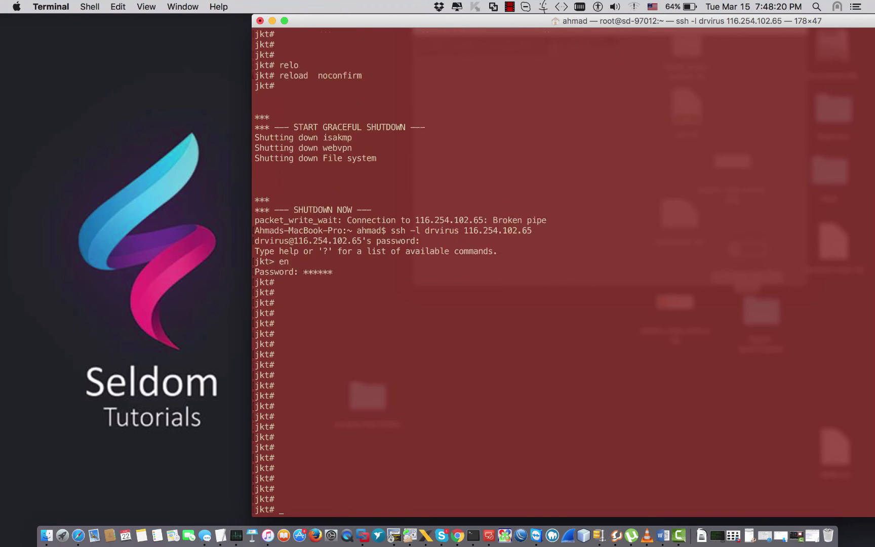
Verify show version reports 9.1(5) with ASDM 7.2(1), then reload the ASDM page in Safari
key("Return")
key("Return")
key("Return")
key("Return")
key("Return")
key("Return")
key("Return")
key("Return")
key("Return")
key("Return")
key("Return")
key("Return")
key("Return")
key("Return")
key("Return")
type("sh ve")
key("Tab")
key("Return")
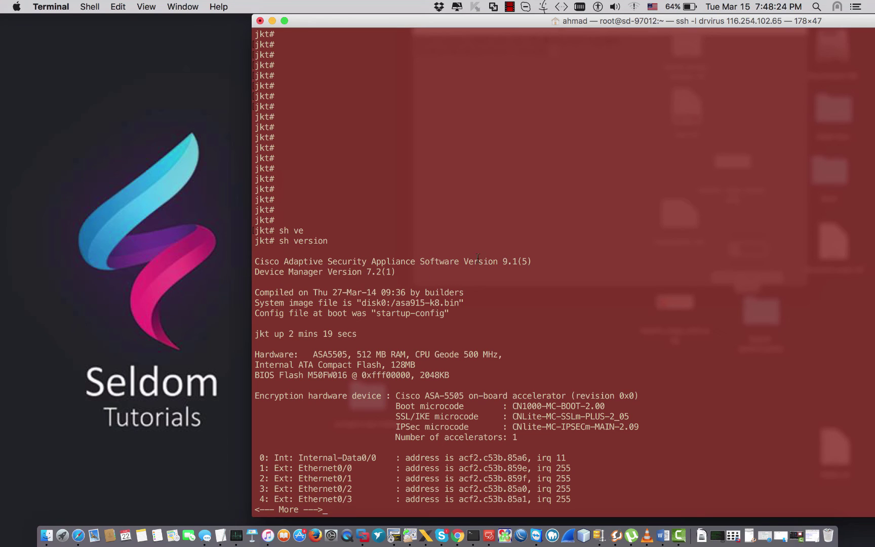
left_click_drag(498, 262, 541, 259)
left_click_drag(399, 274, 315, 275)
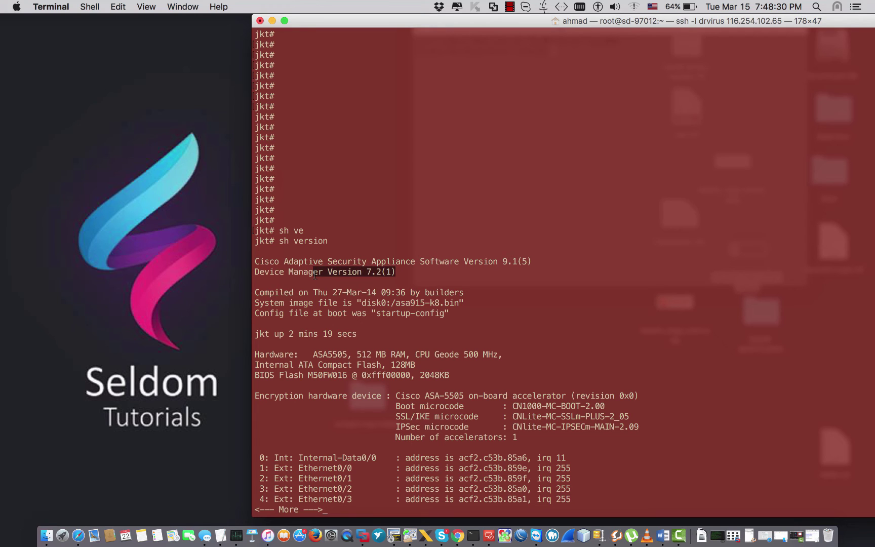
key("space")
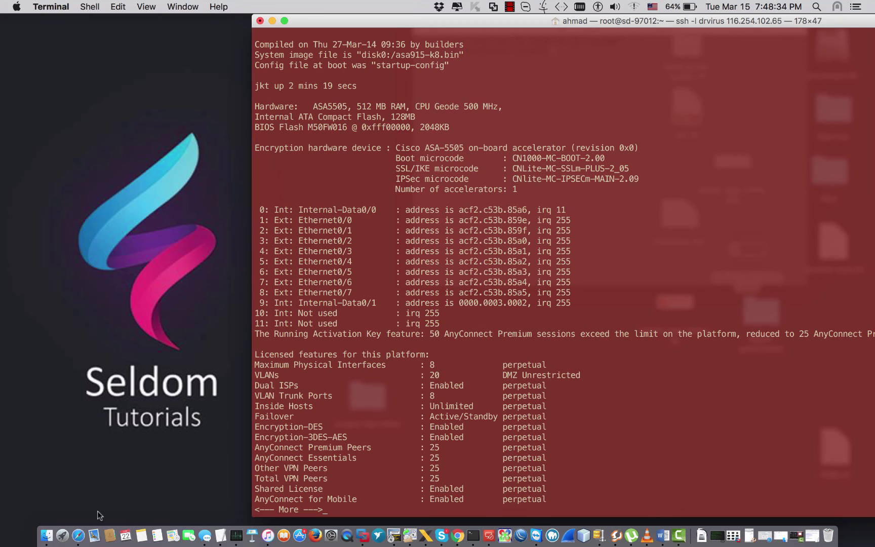
left_click(78, 535)
left_click(584, 32)
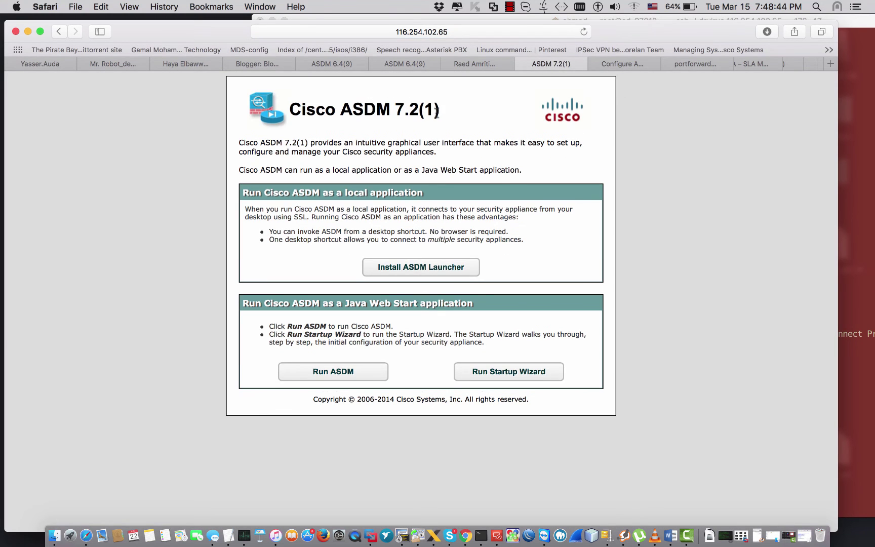
Dismiss the sponsored-session notice, minimize Explorer and Tftpd32, and launch the CISCO ASA 5505 icon
left_click_drag(435, 115, 392, 113)
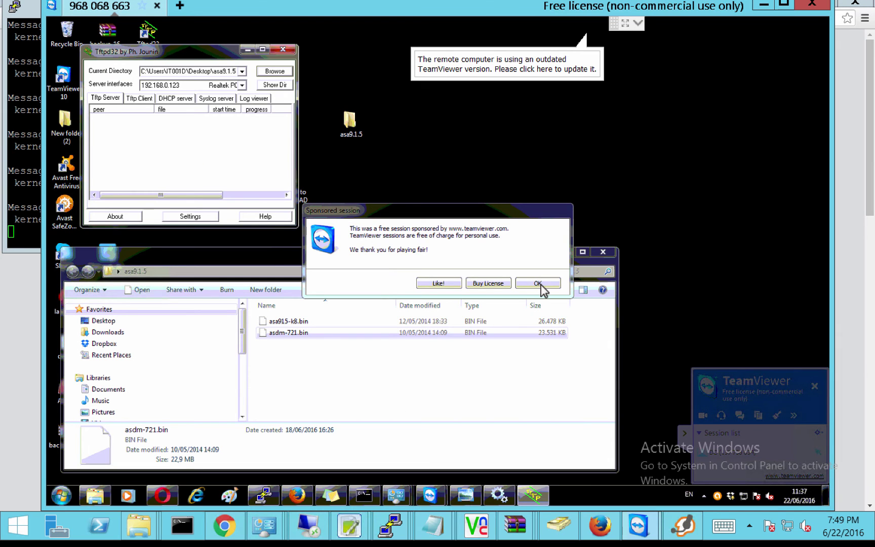
left_click(537, 283)
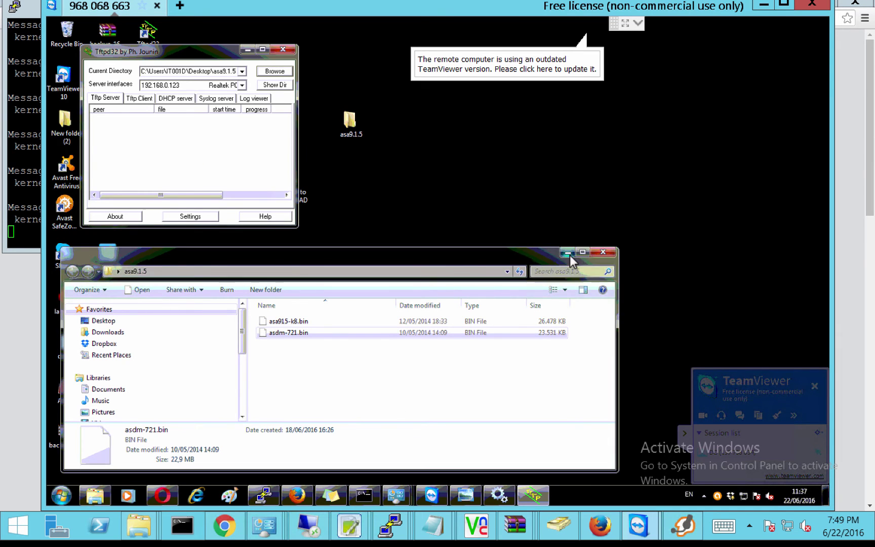
left_click(570, 255)
left_click(247, 50)
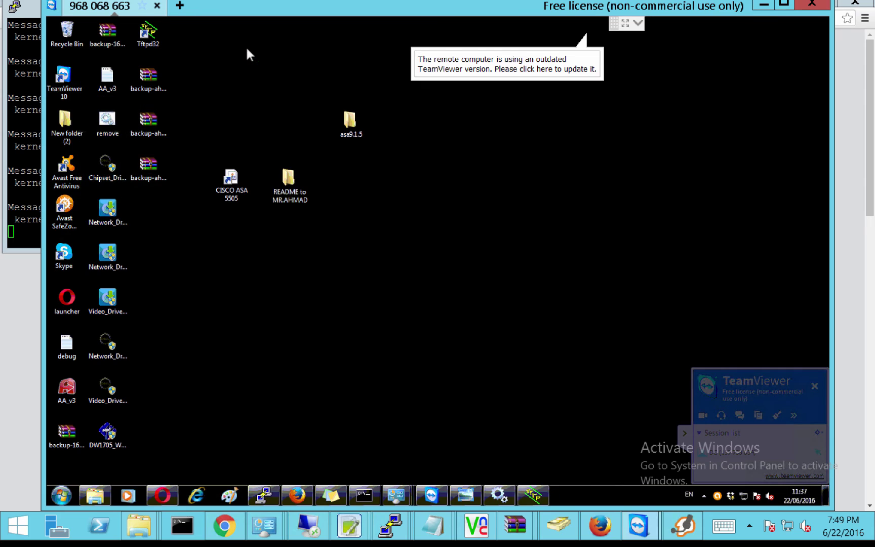
double_click(231, 182)
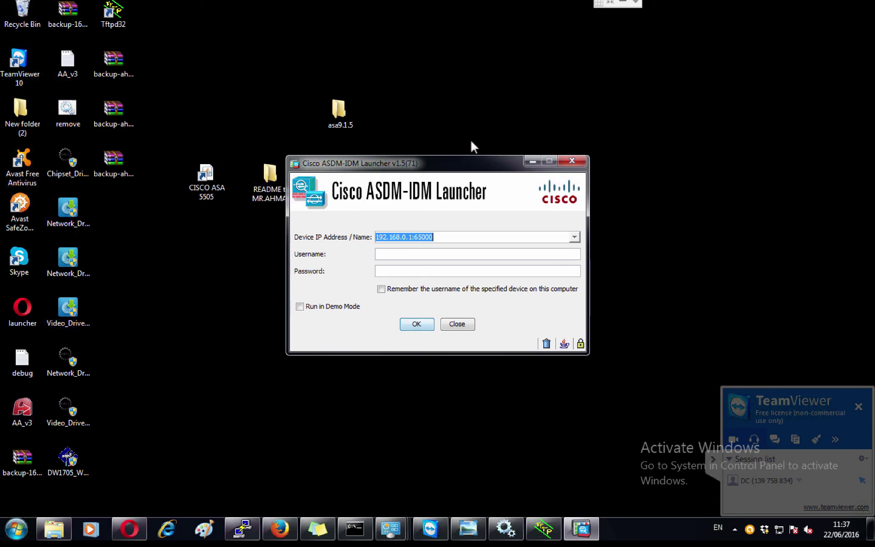
Enter the ASDM login password, accept the untrusted certificate, and switch Mac desktops
left_click(410, 271)
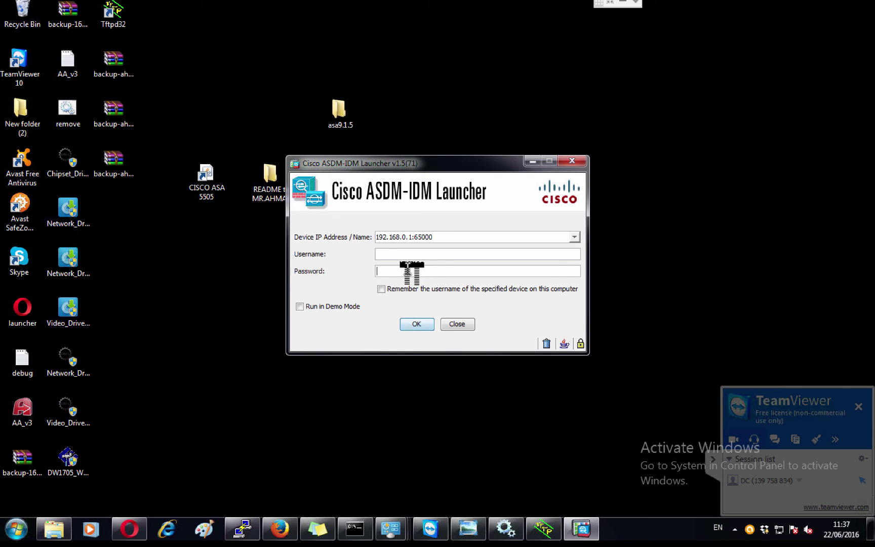
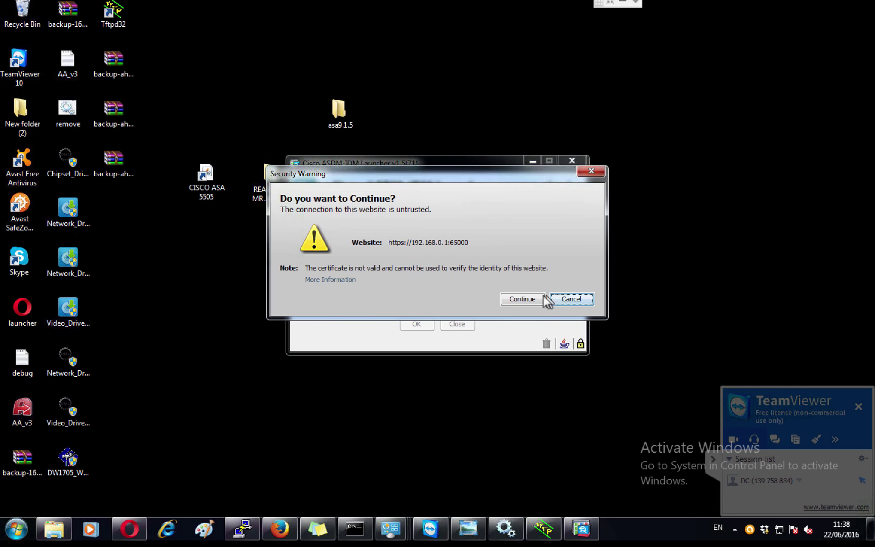
left_click(529, 296)
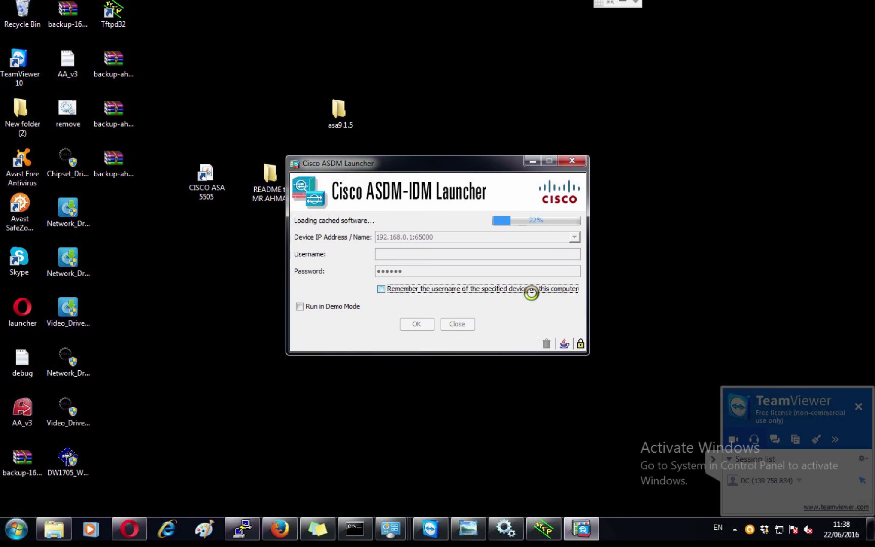
key("ctrl+Left")
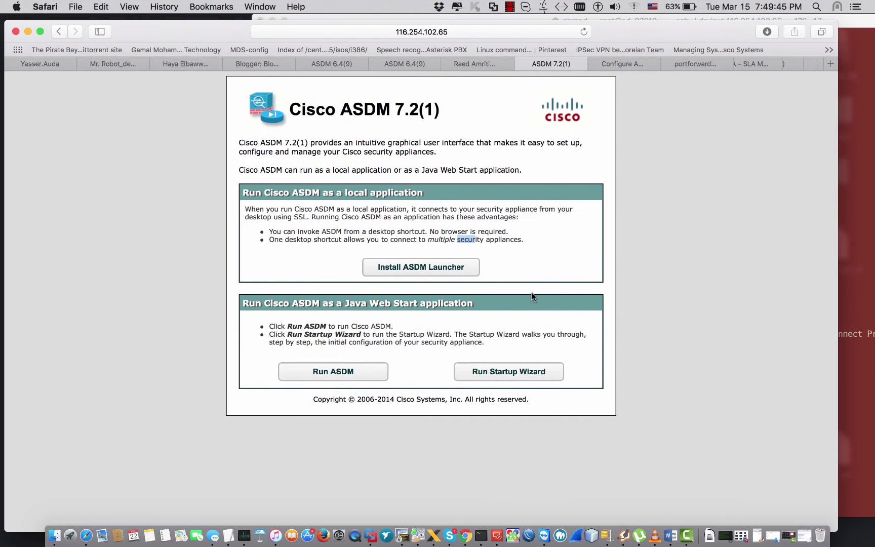
Verify the ASDM dashboard shows ASA 9.1(5) and ASDM 7.2(1), then bring Terminal back to the front
key("ctrl+Right")
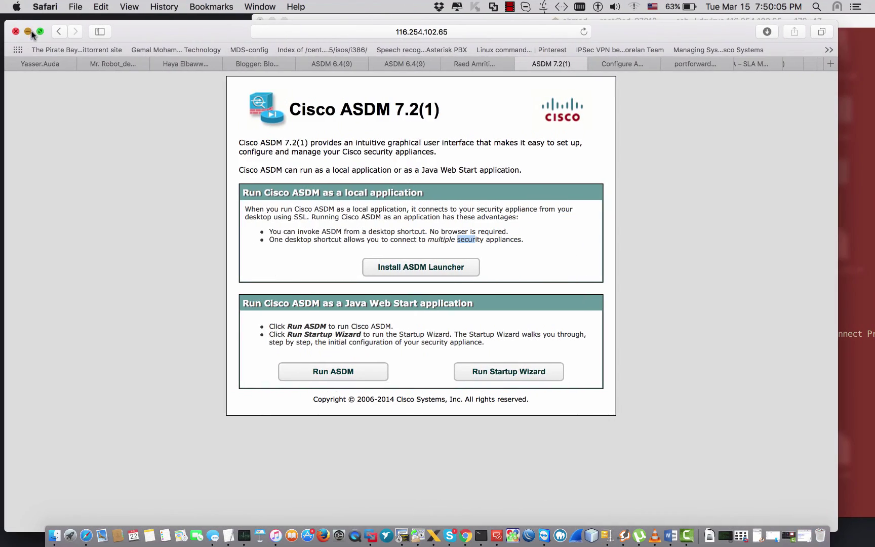
left_click(28, 31)
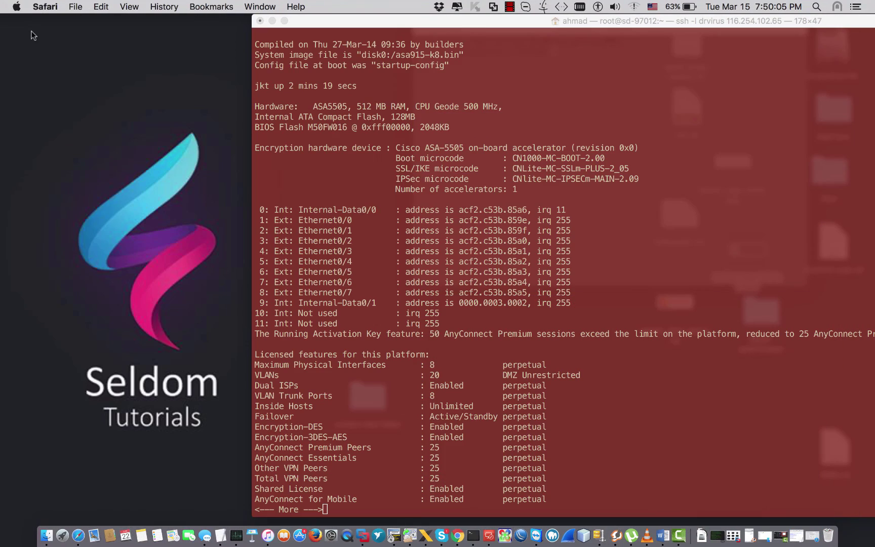